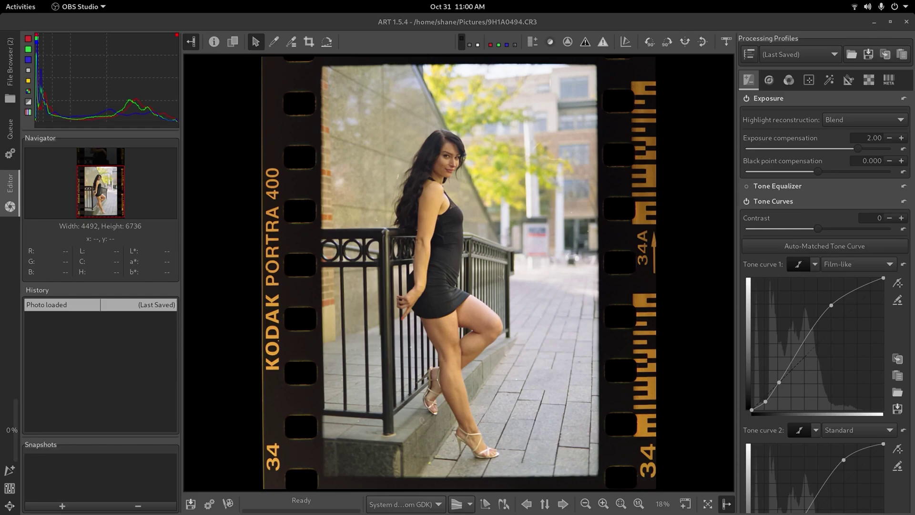
Step: Bring ART forward with the converted Kodak Portra frame 9H1A0494.CR3 in the editor
key(alt+Tab)
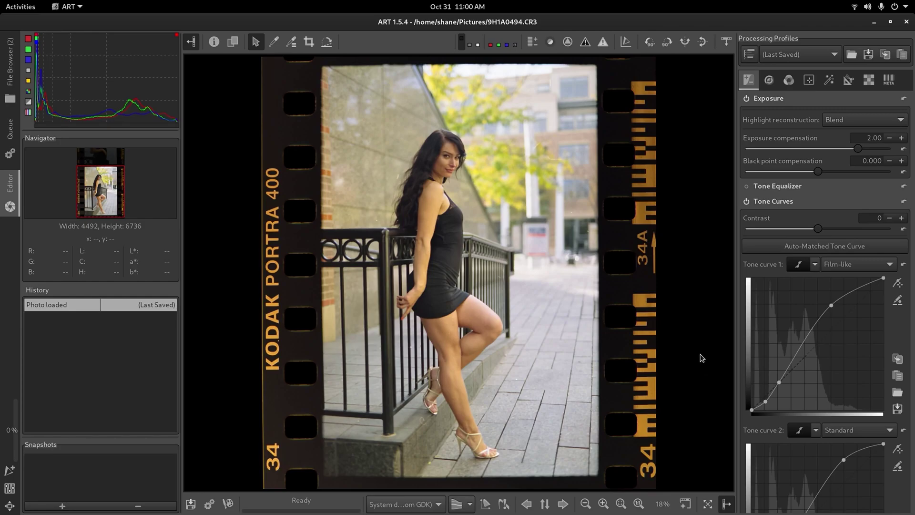
Step: Load the orange negative 9H1A0493.CR3 from the File Browser and show its EXIF details
click(10, 61)
double_click(192, 135)
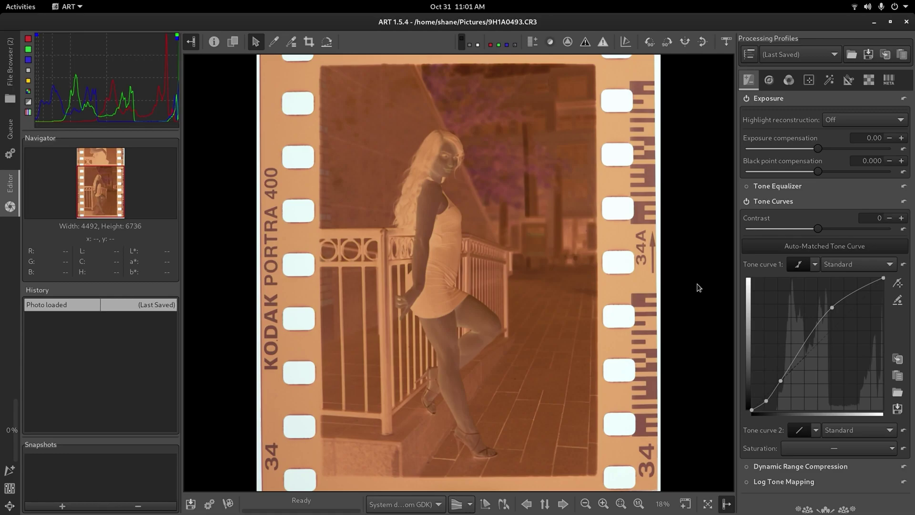
key(i)
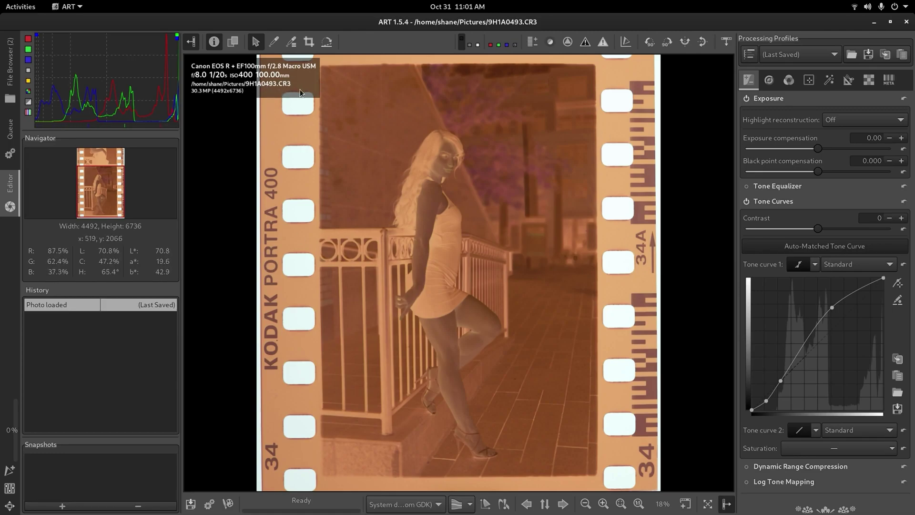
Step: Hide the EXIF overlay and expand Film Negative under Raw's Special effects tools
click(213, 42)
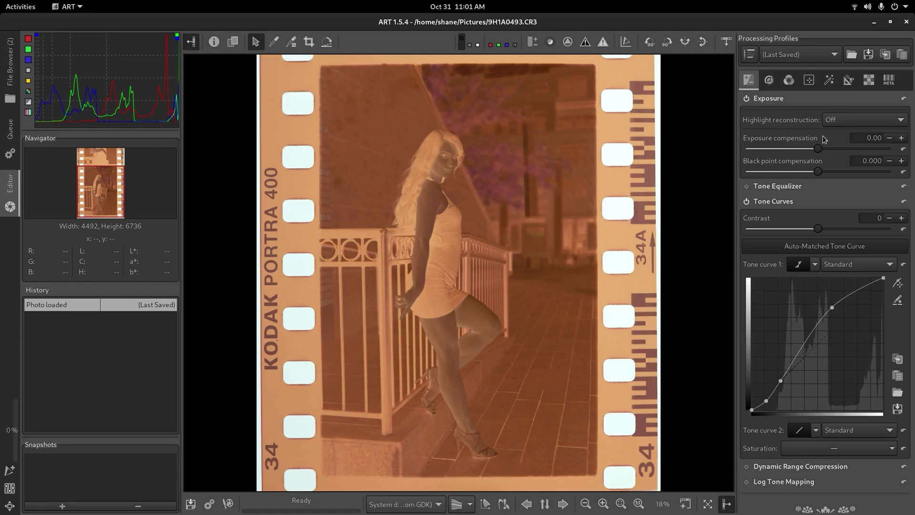
click(869, 82)
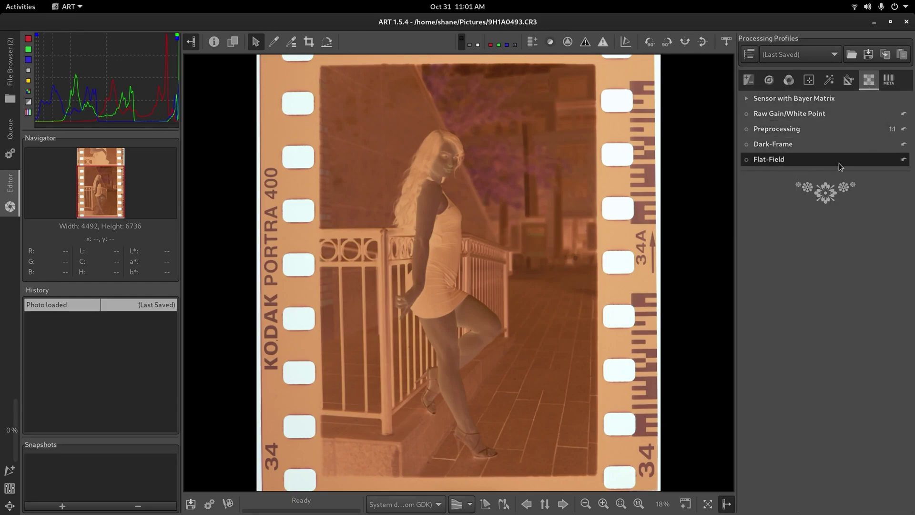
click(830, 81)
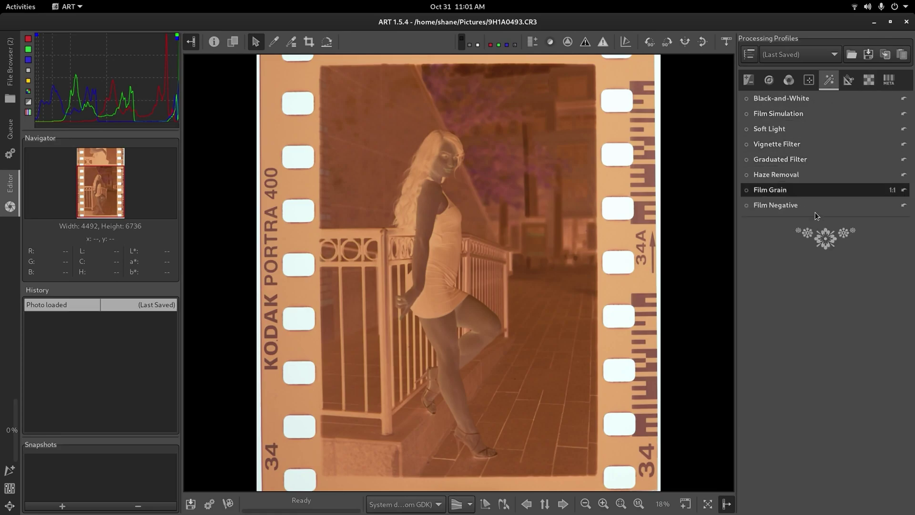
click(797, 210)
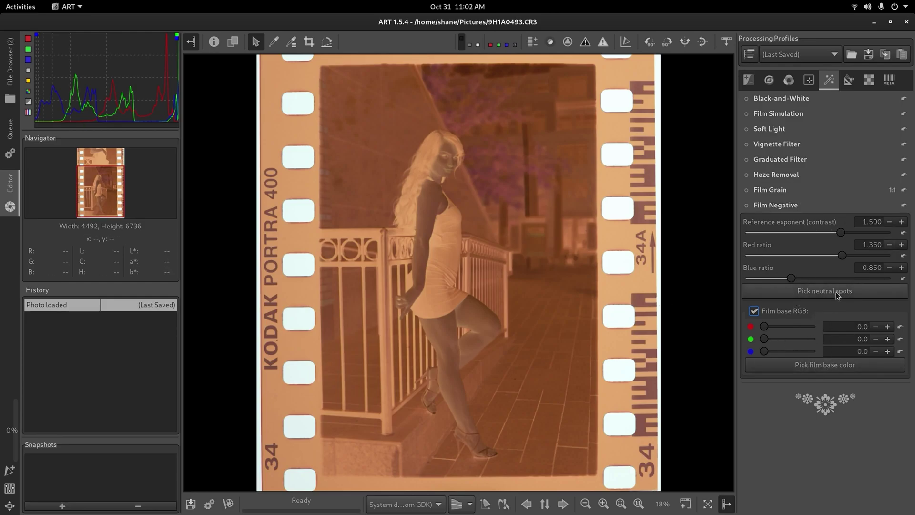
Step: Enable Film Negative and sample a neutral spot, giving red ratio 1.147 and blue ratio 0.865
click(746, 205)
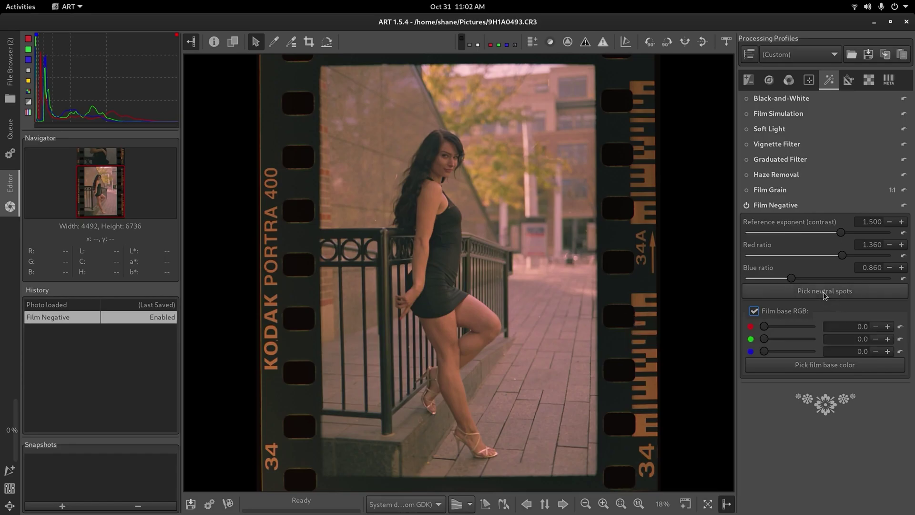
click(822, 292)
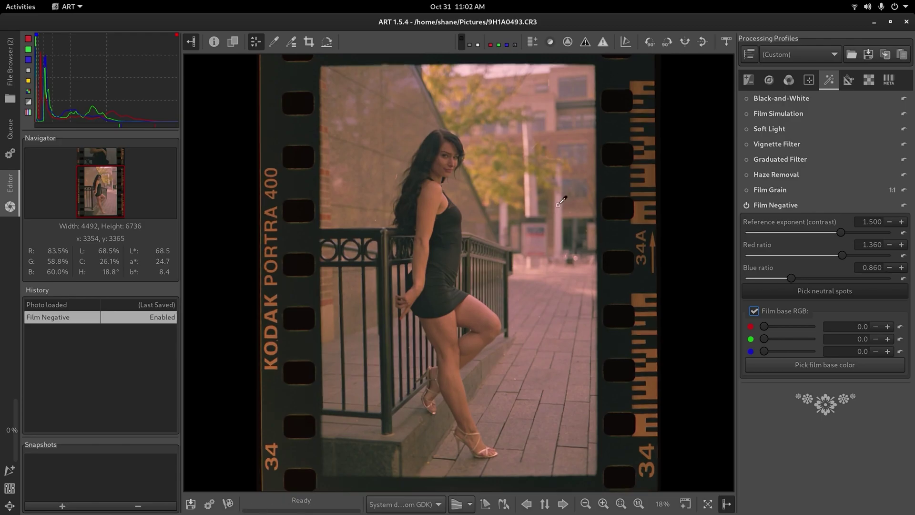
click(439, 252)
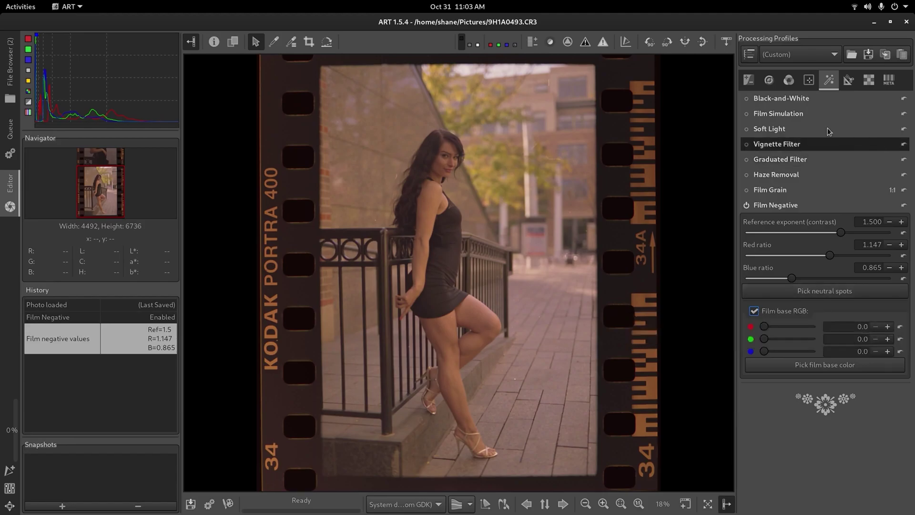
Step: Check the white balance settings, then start picking the film base colour in Film Negative
click(789, 81)
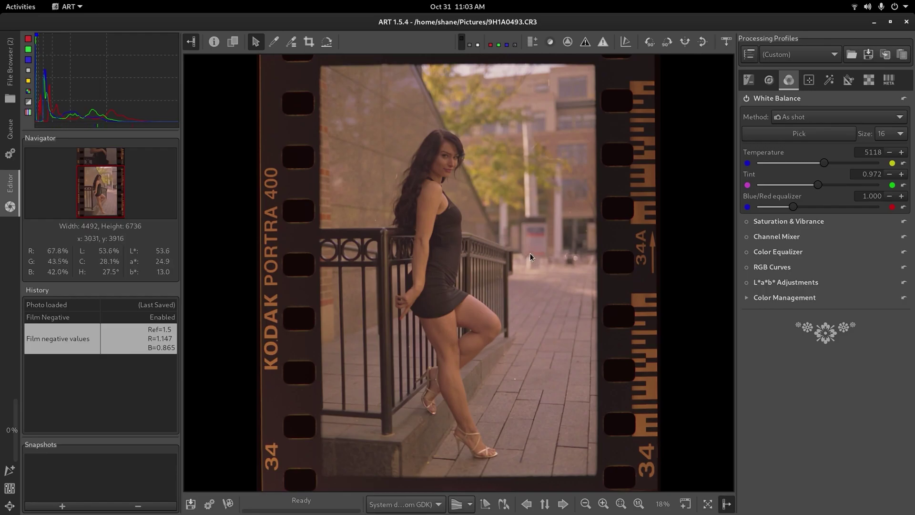
click(828, 80)
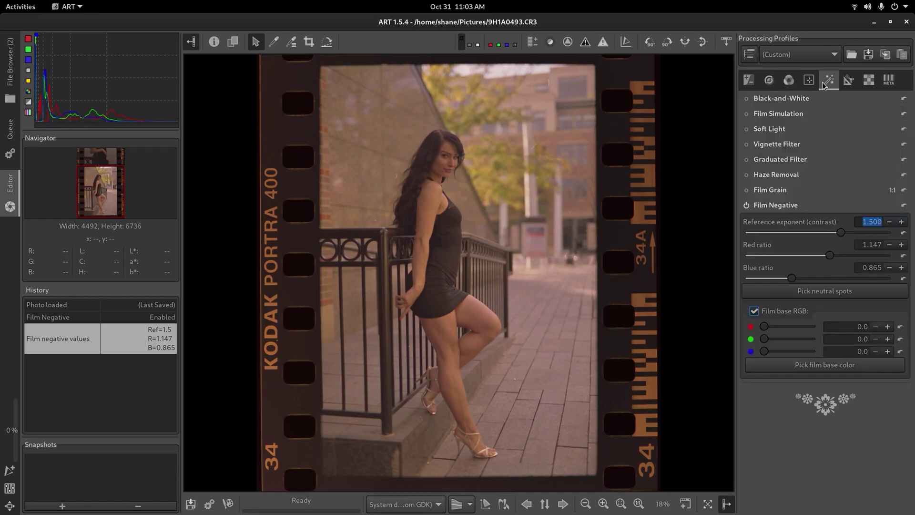
click(820, 366)
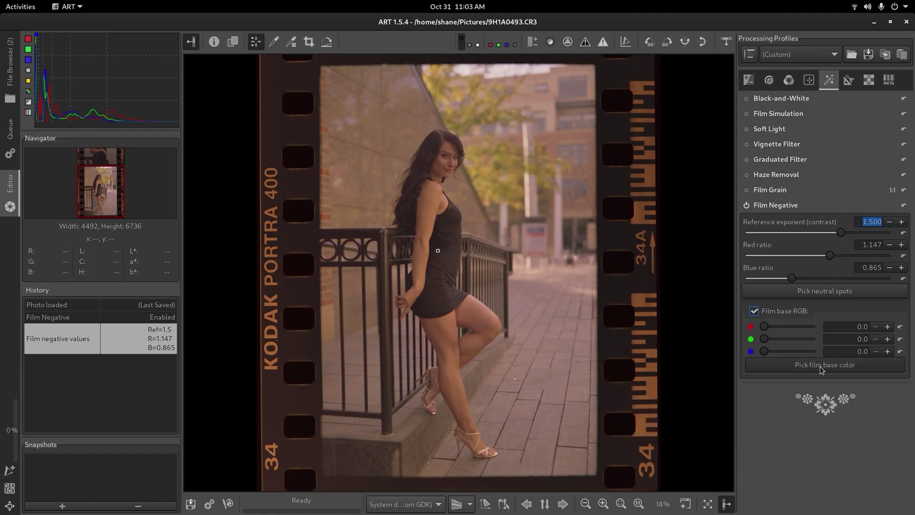
Step: Sample the unexposed film border as film base, then try and reset the contrast exponent to 1.5
click(455, 485)
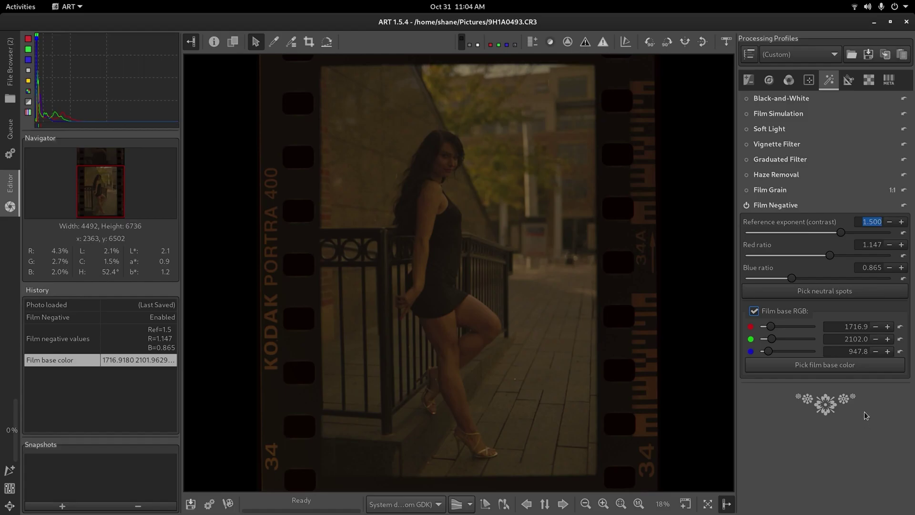
mouse_move(842, 235)
mouse_down()
mouse_move(861, 236)
mouse_move(852, 235)
mouse_up()
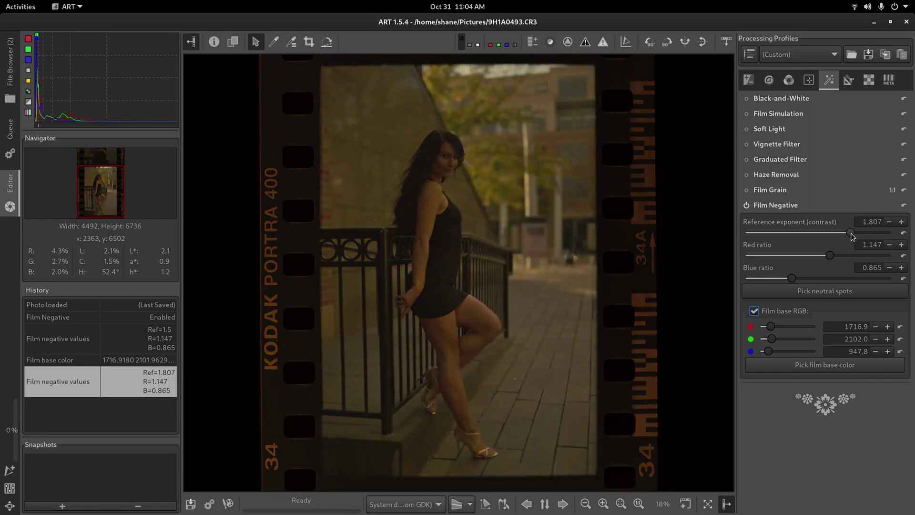
click(904, 234)
Step: Pick white balance from neutral spots, giving temperature 3500 and tint 0.979
click(793, 82)
click(806, 134)
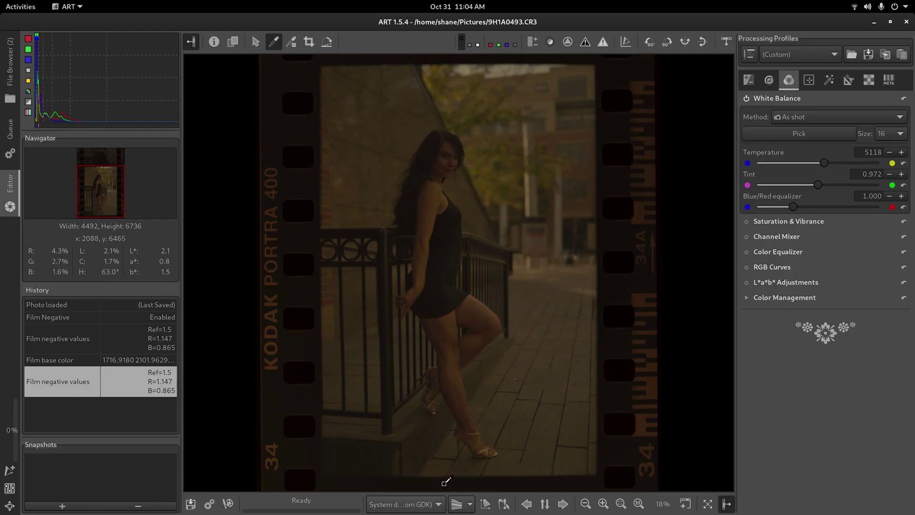
click(446, 482)
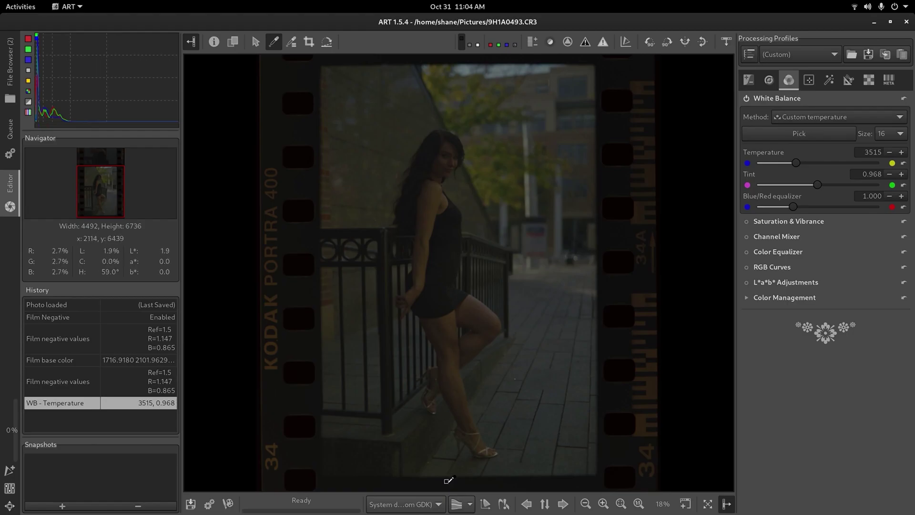
click(449, 485)
click(447, 483)
click(254, 43)
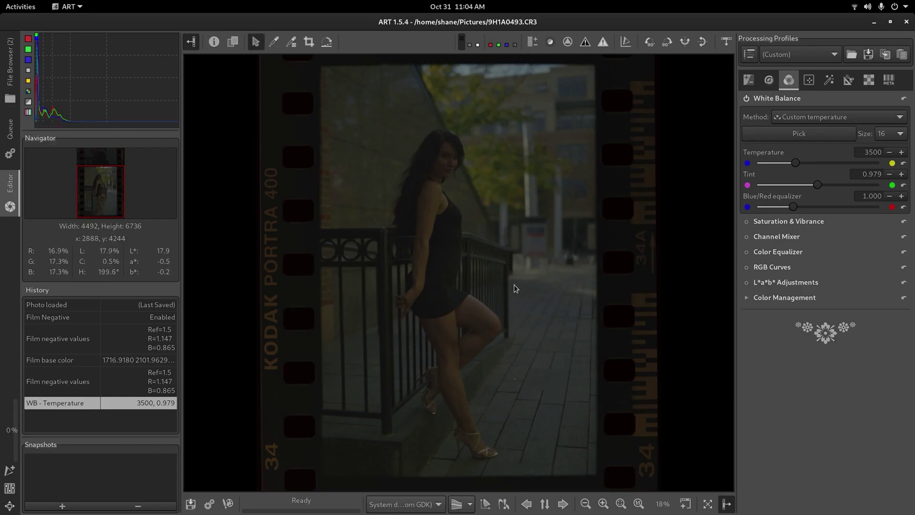
click(749, 80)
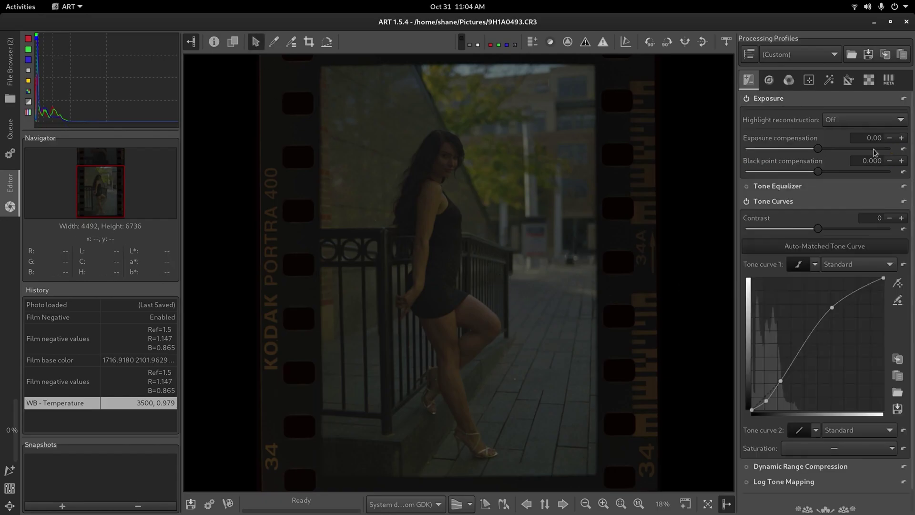
triple_click(874, 140)
text(2)
key(Return)
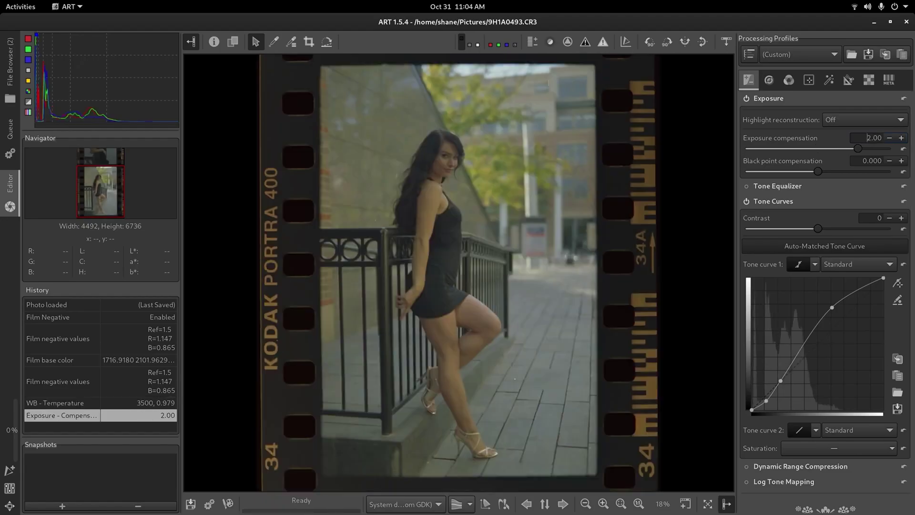
drag(858, 149, 861, 149)
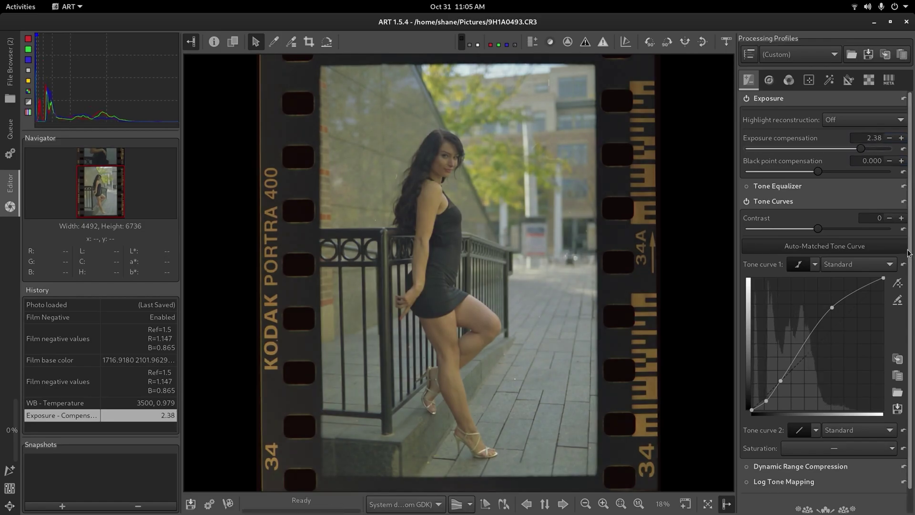
scroll(909, 252, down, 1)
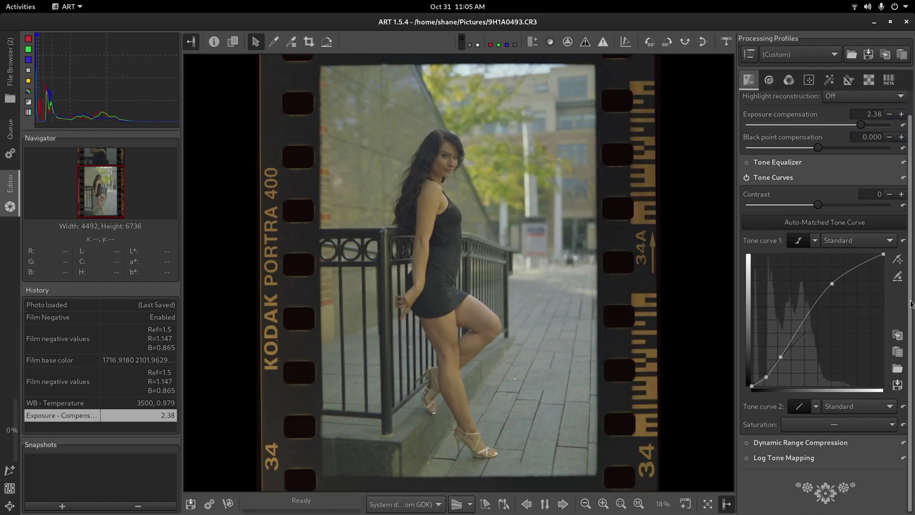
click(816, 406)
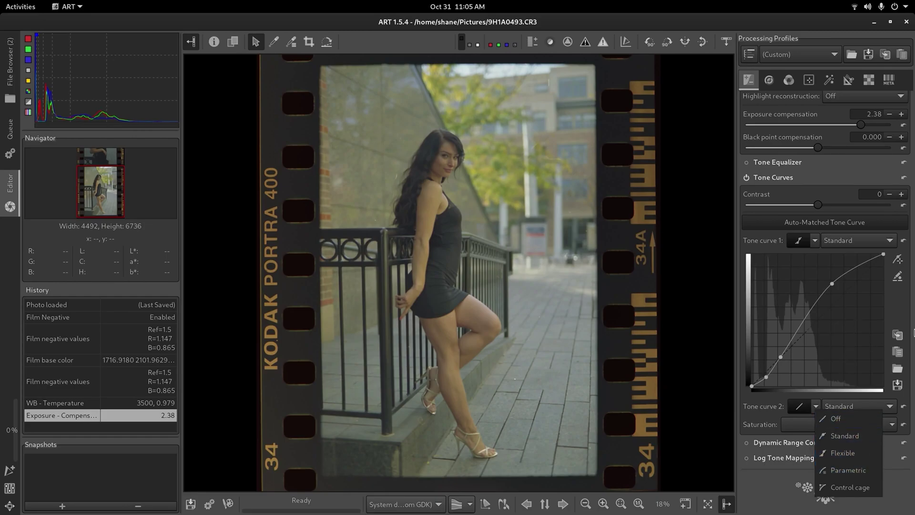
click(914, 332)
click(903, 125)
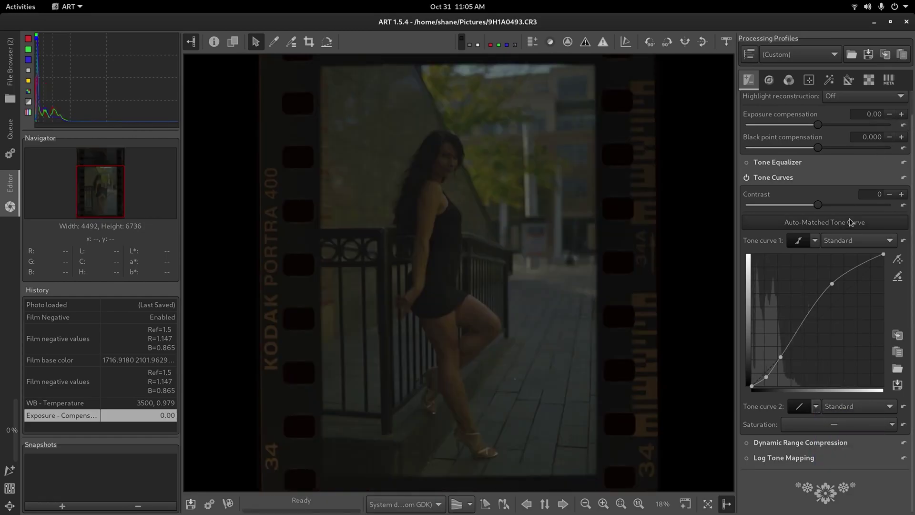
Step: Set the Film Negative contrast exponent to 2 and raise exposure compensation to 2.07
click(829, 79)
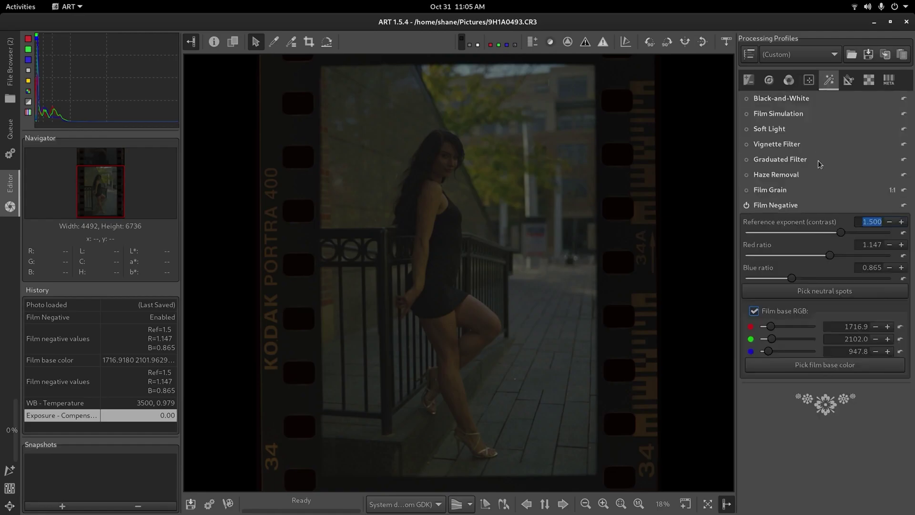
drag(841, 233, 895, 236)
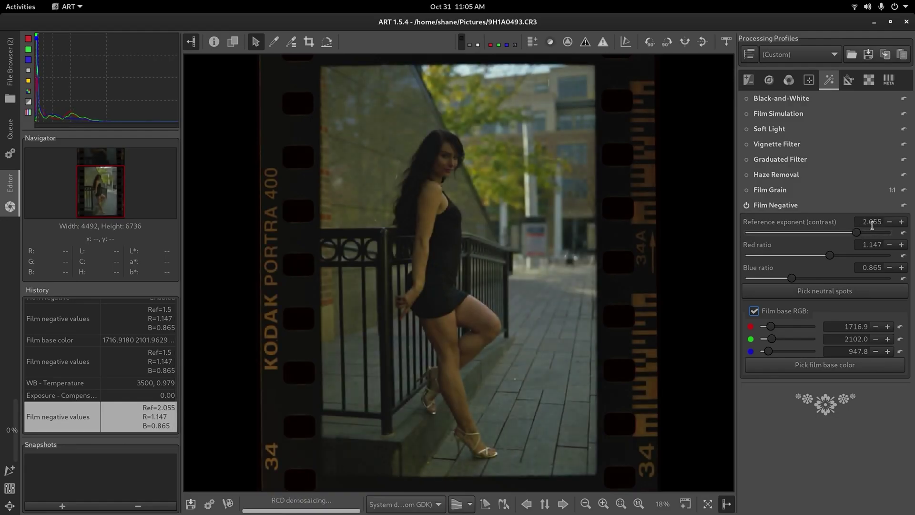
double_click(873, 222)
text(2)
key(Return)
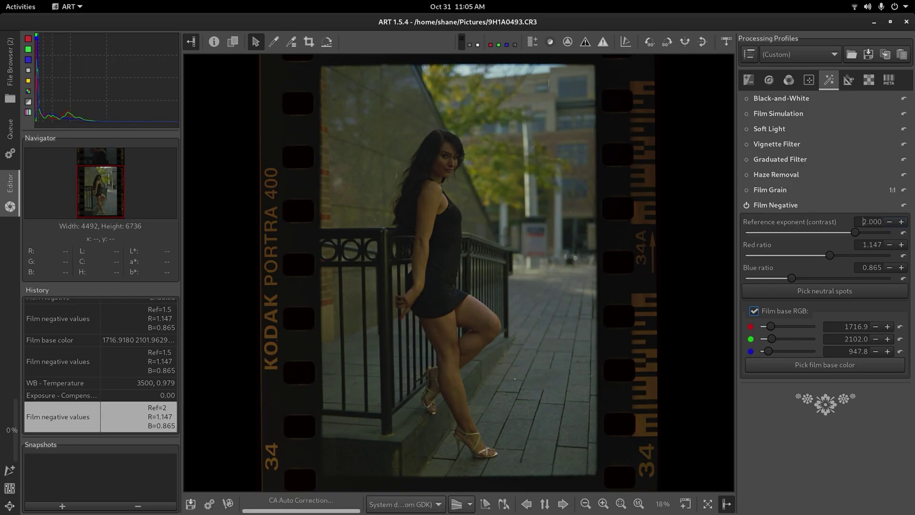
click(753, 82)
drag(820, 127, 862, 132)
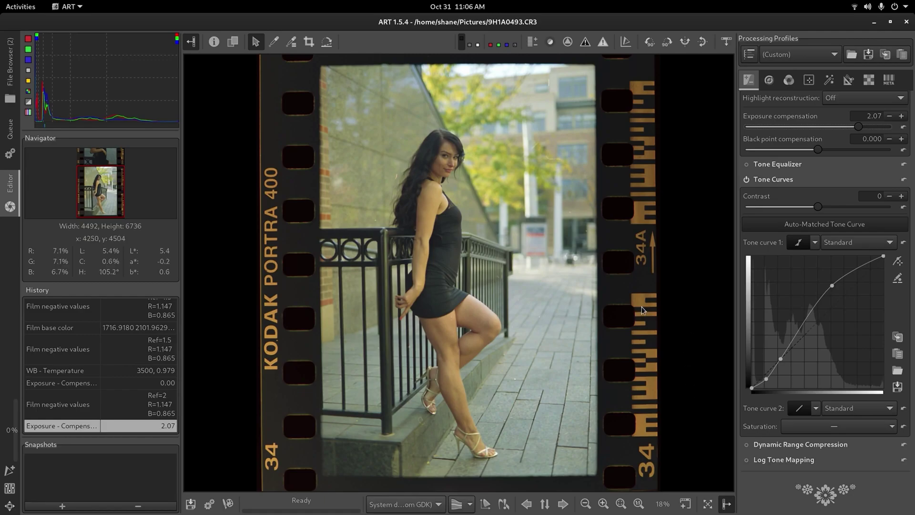
Step: Nudge exposure to 2.27, pick white balance on the black dress, and cool temperature to 3297
click(861, 126)
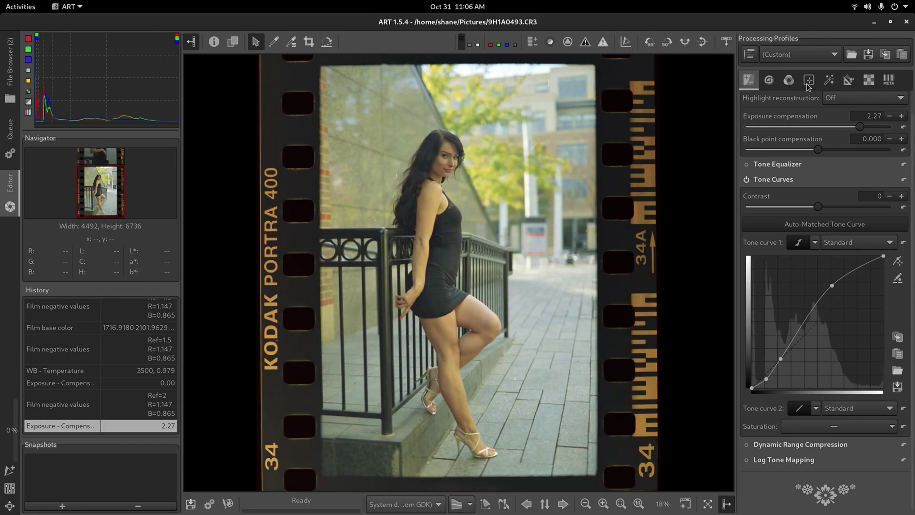
click(788, 79)
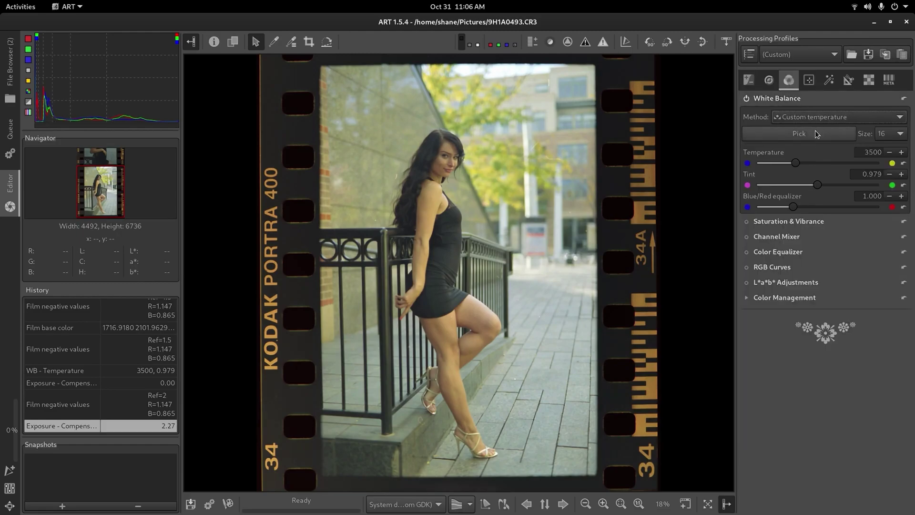
click(817, 134)
click(446, 254)
click(453, 239)
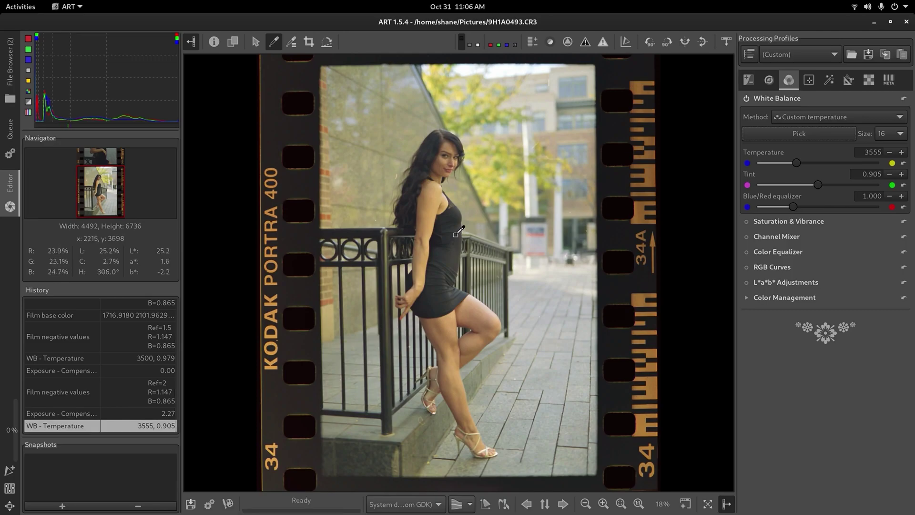
click(456, 234)
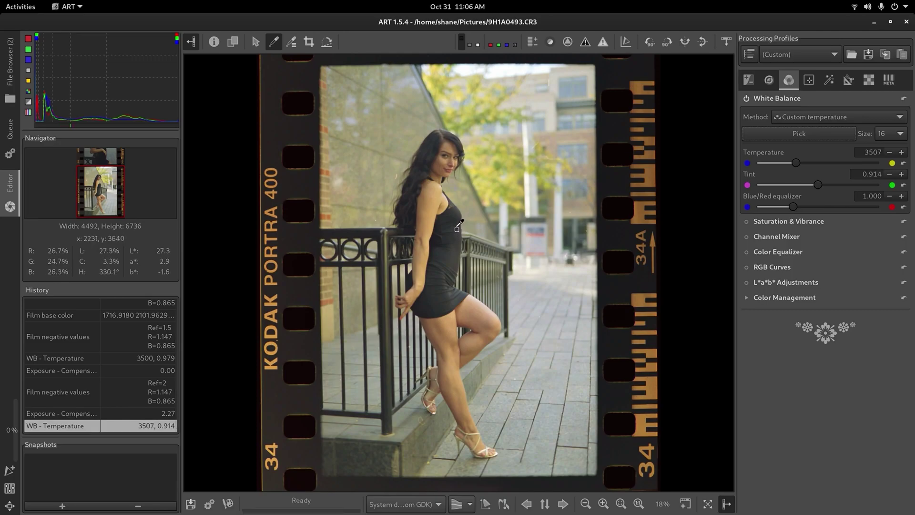
click(457, 235)
drag(795, 164, 789, 166)
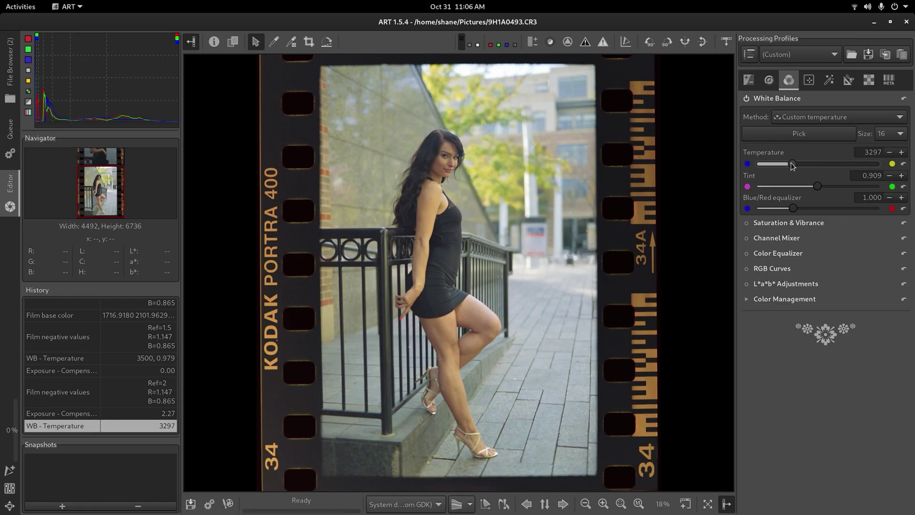
Step: Make Tone curve 2 Film-like with a lowered shadow point and a raised midtone point
click(749, 79)
click(816, 406)
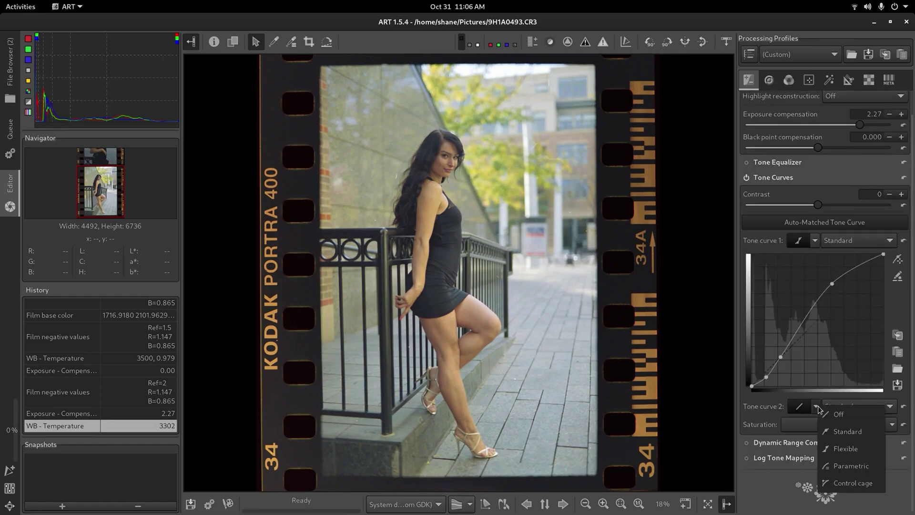
click(827, 449)
scroll(912, 422, down, 3)
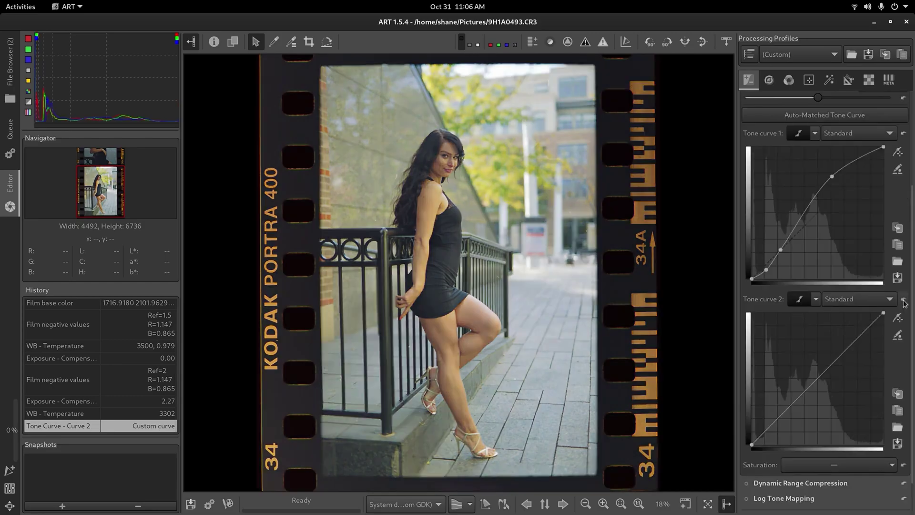
click(879, 305)
click(839, 324)
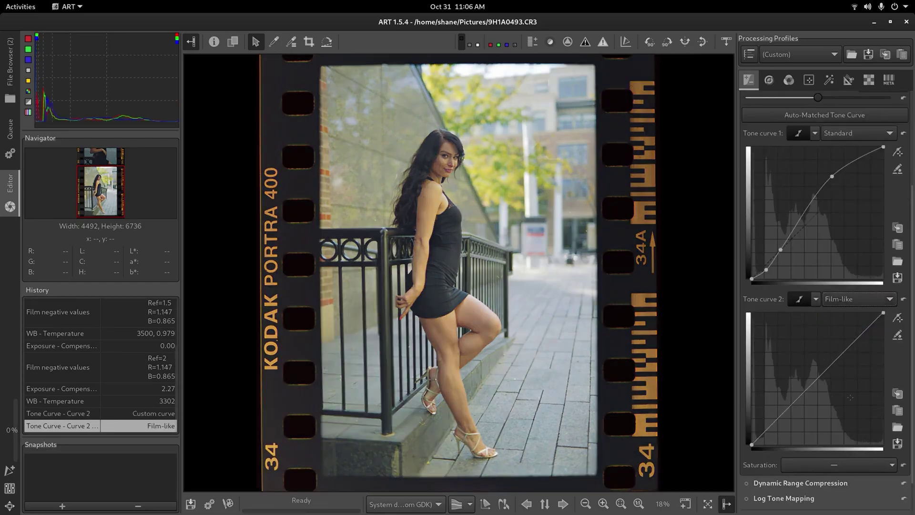
drag(766, 431, 765, 438)
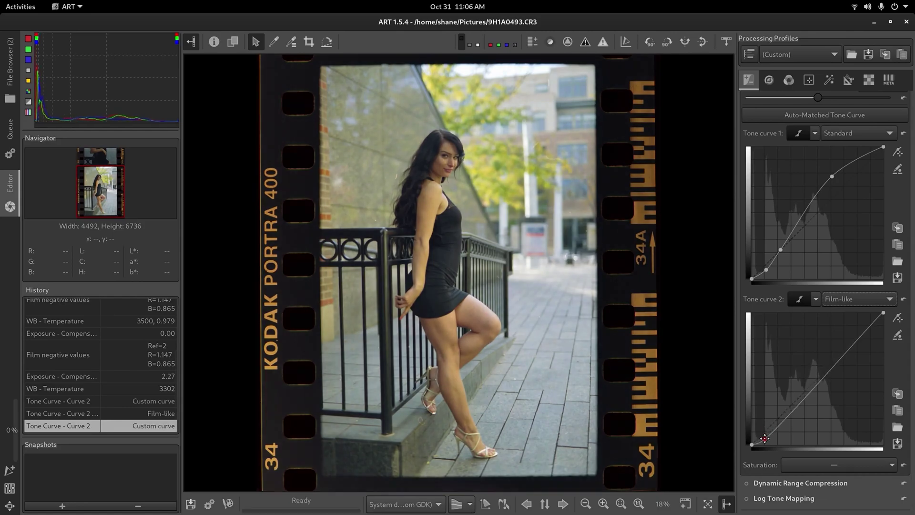
drag(845, 354, 844, 346)
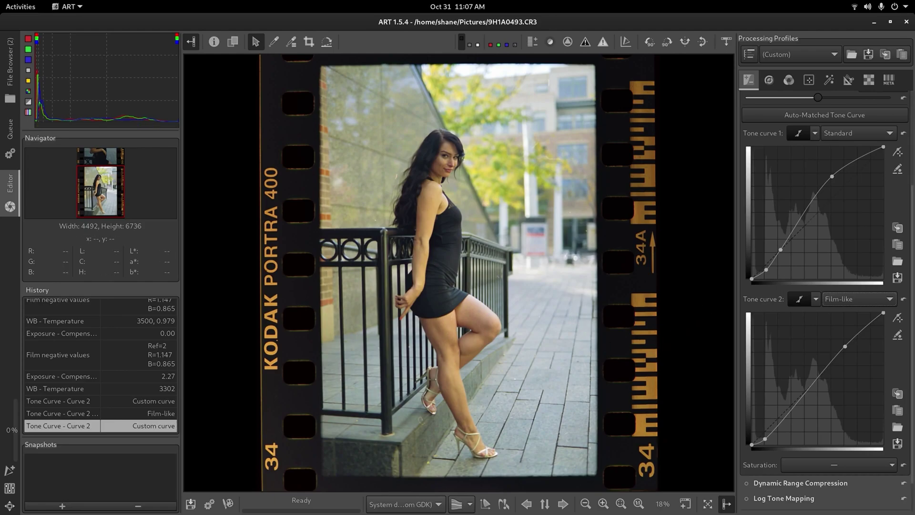
key(alt+Tab)
key(alt+Tab)
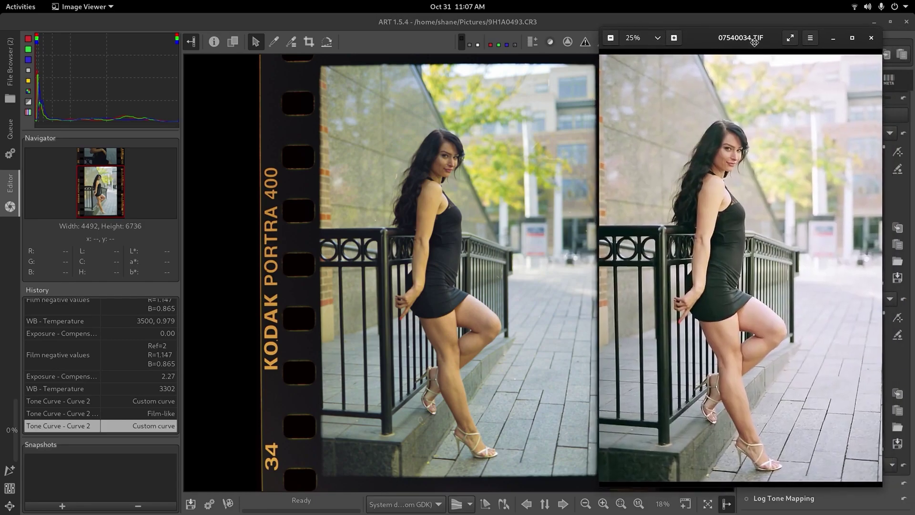
drag(754, 44, 755, 45)
mouse_move(774, 142)
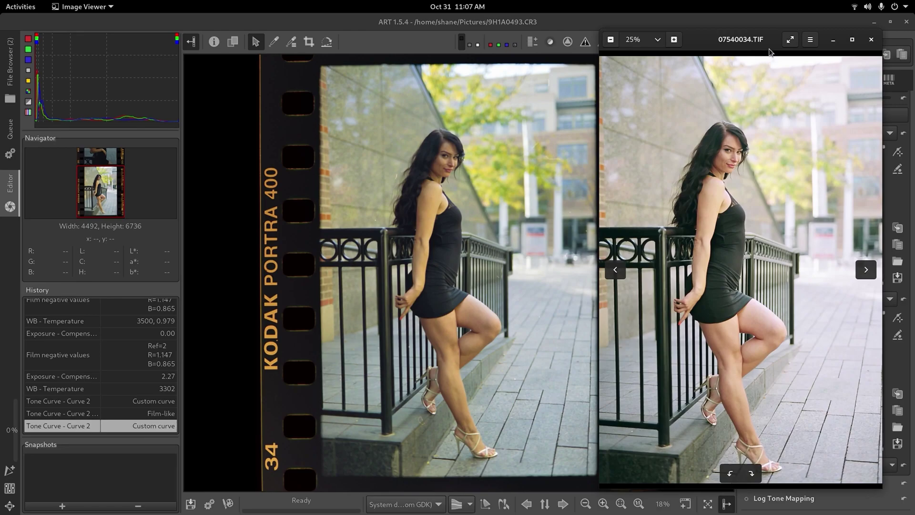
drag(769, 44, 775, 44)
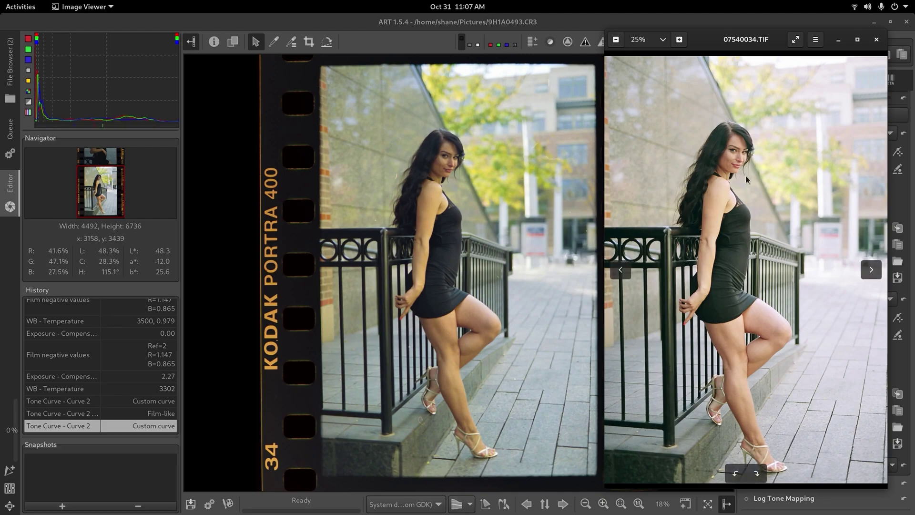
Step: Close the reference scan and open 9H1A0494.CR3 from the File Browser
click(877, 39)
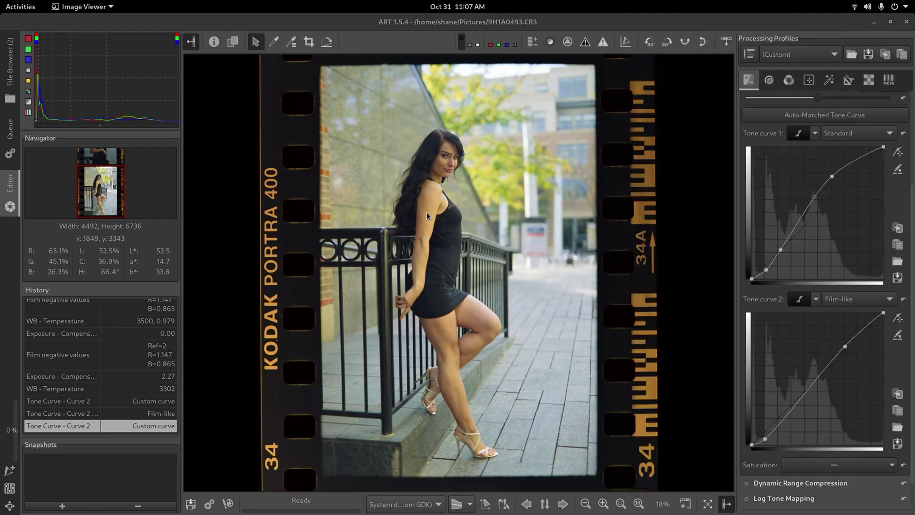
click(9, 62)
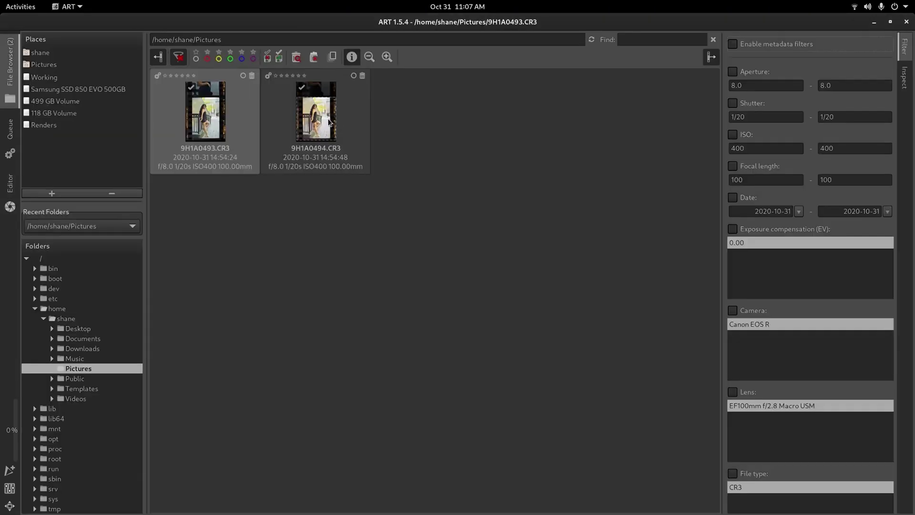
double_click(319, 121)
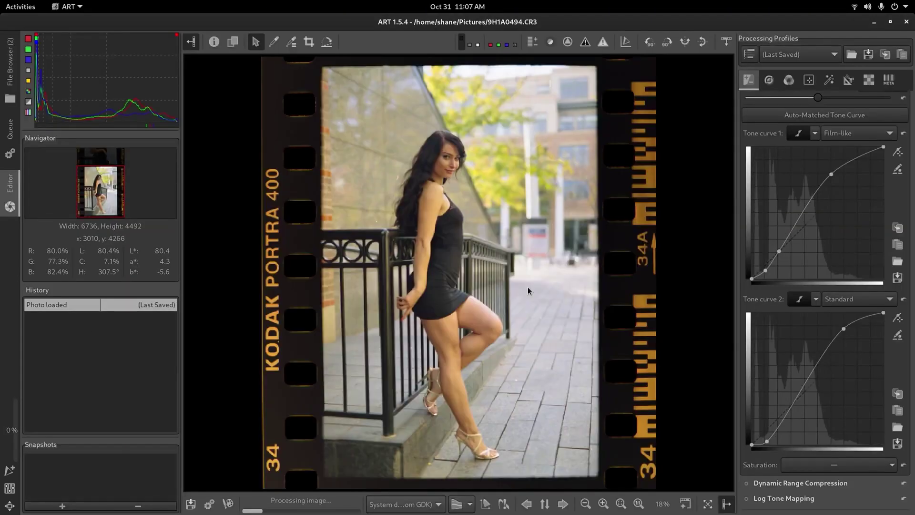
Step: Position the 07540034.TIF reference scan window beside the new conversion
key(alt+Tab)
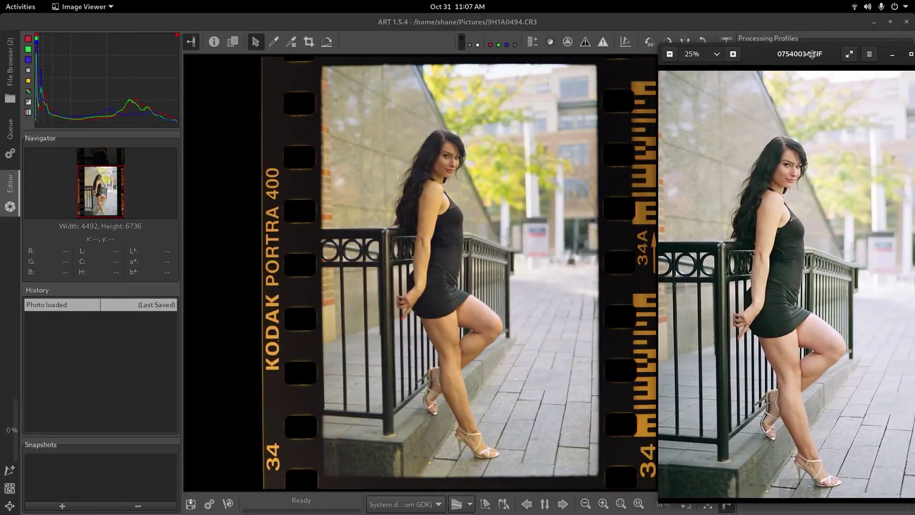
drag(812, 44, 785, 43)
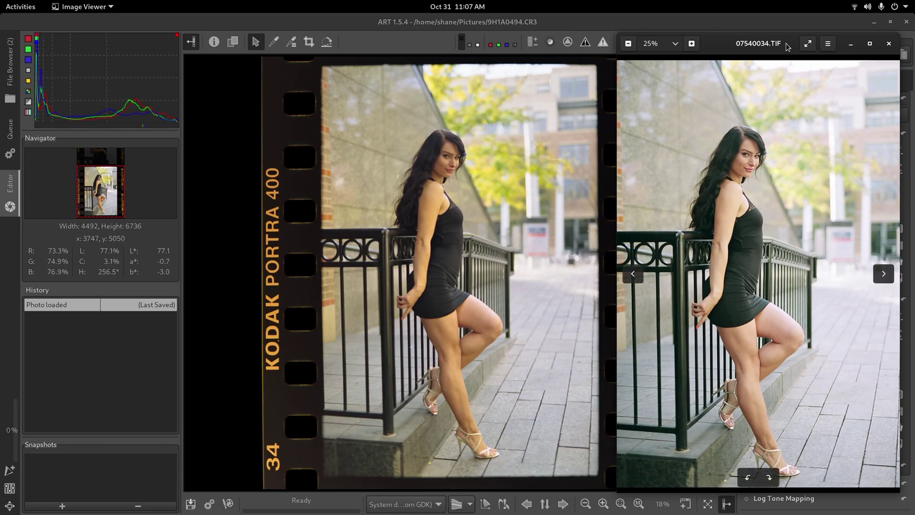
drag(787, 45, 782, 40)
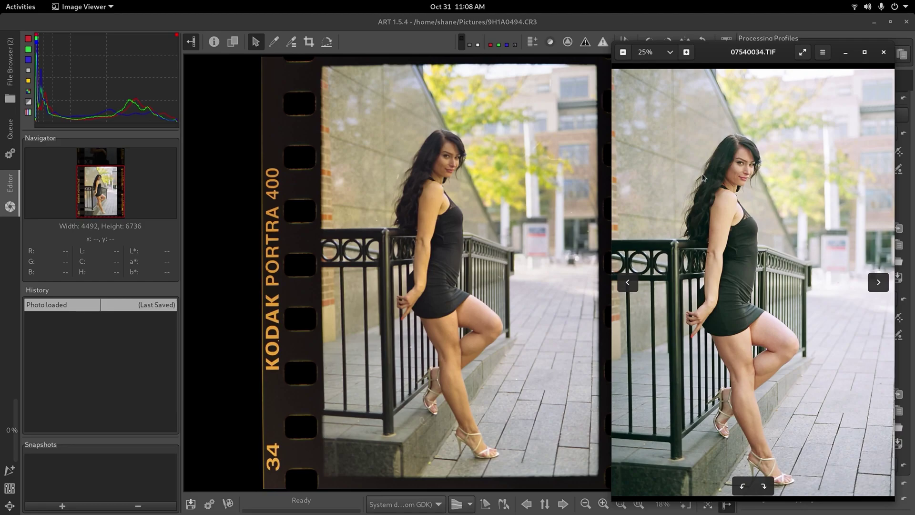
Step: Close the reference scan, inspect 9H1A0494.CR3 at 100% across face, foliage and hair, then fit to screen
click(883, 51)
scroll(398, 177, up, 4)
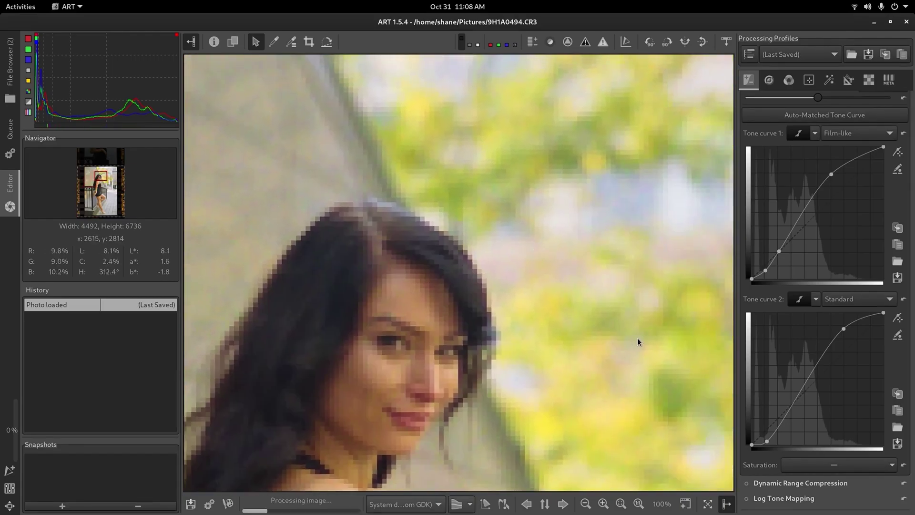
drag(638, 339, 578, 278)
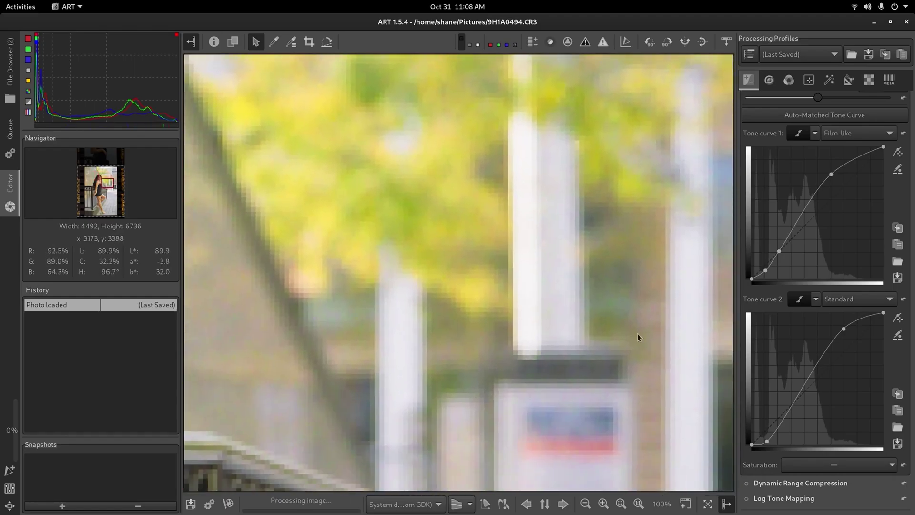
drag(637, 333, 614, 288)
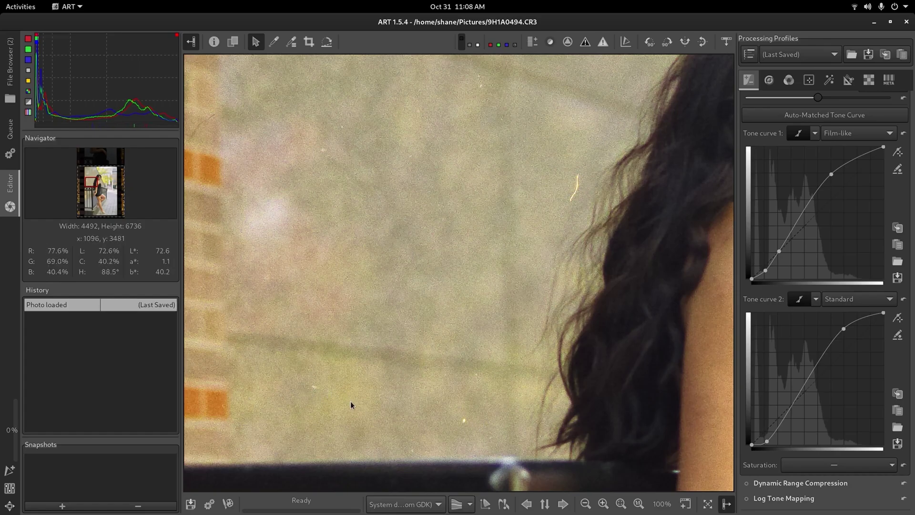
scroll(591, 277, up, 2)
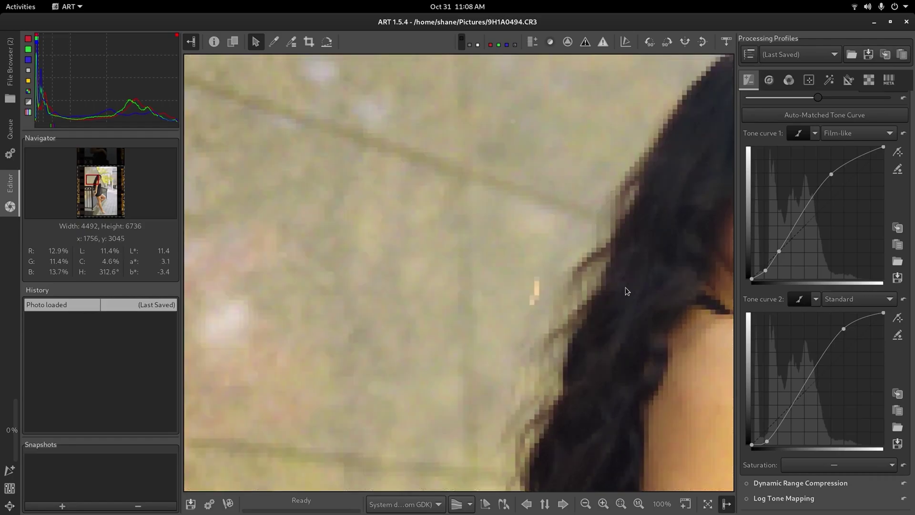
key(f)
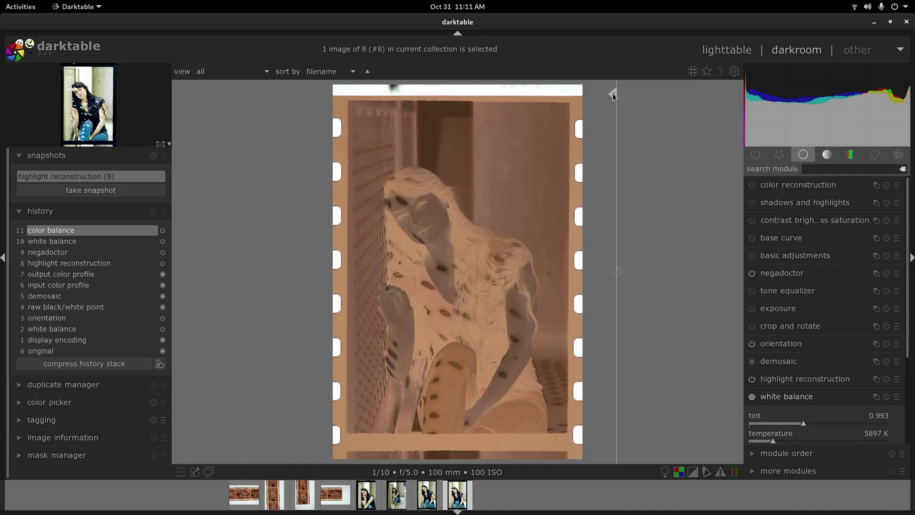
Step: Drag the snapshot divider left to compare the negative against the positive snapshot
drag(613, 93, 308, 113)
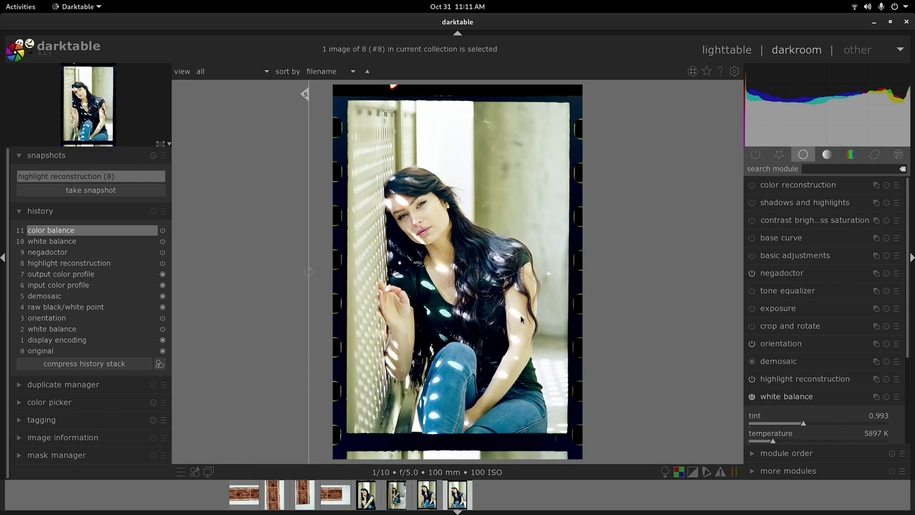
Step: Bring up 07550024.TIF in Image Viewer beside darktable
key(alt+Tab)
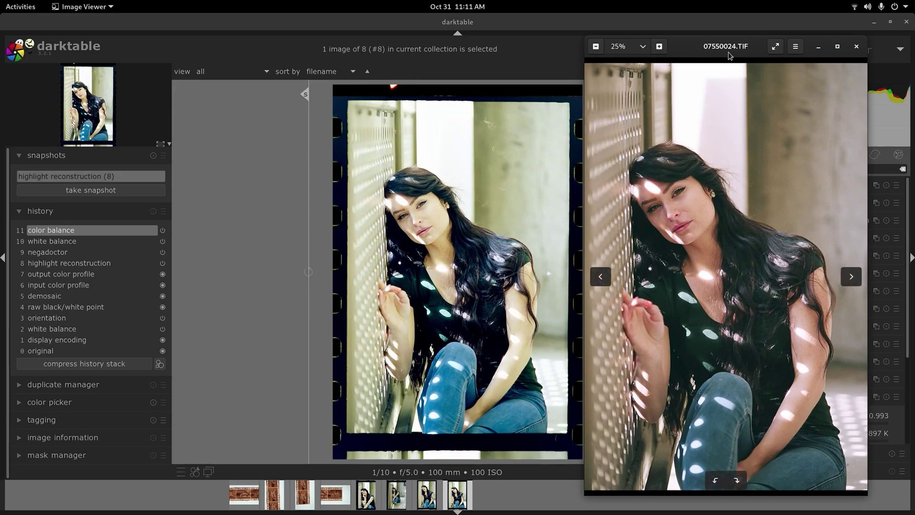
Step: Close Image Viewer, remove the snapshot, and compress the history back to highlight reconstruction
click(857, 46)
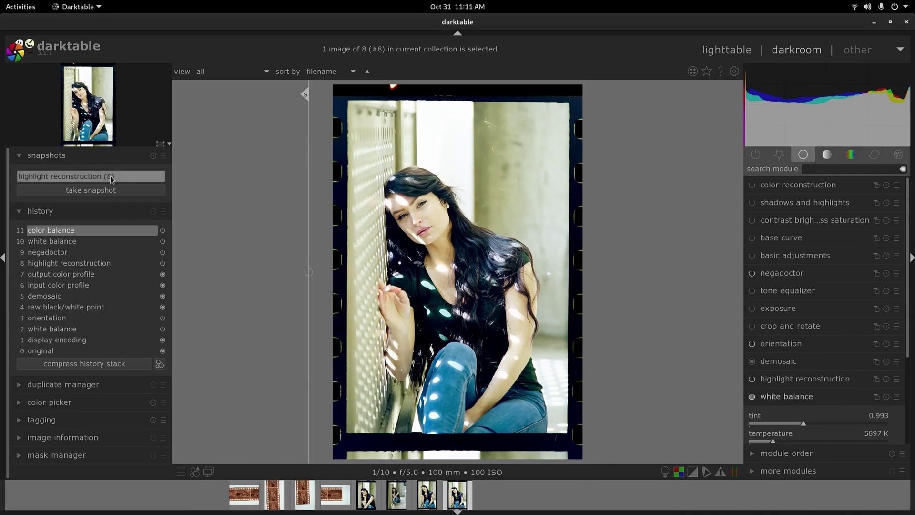
click(154, 157)
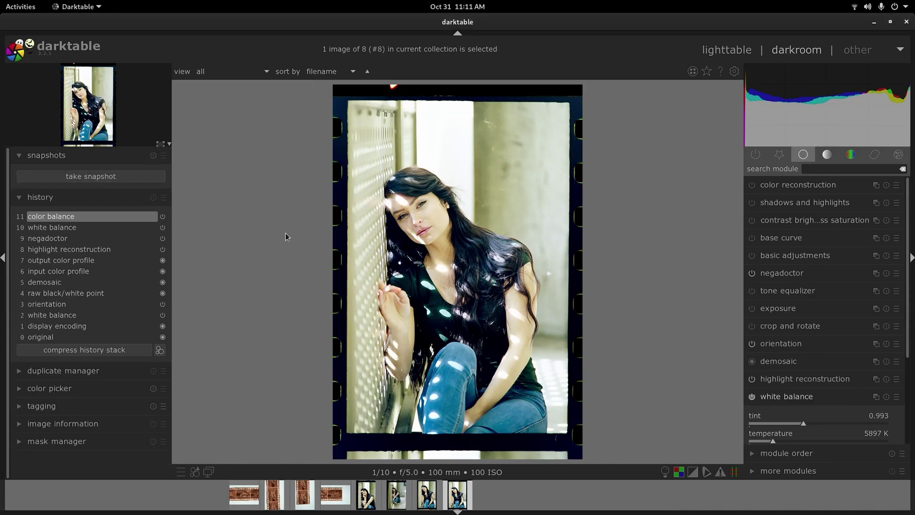
click(82, 251)
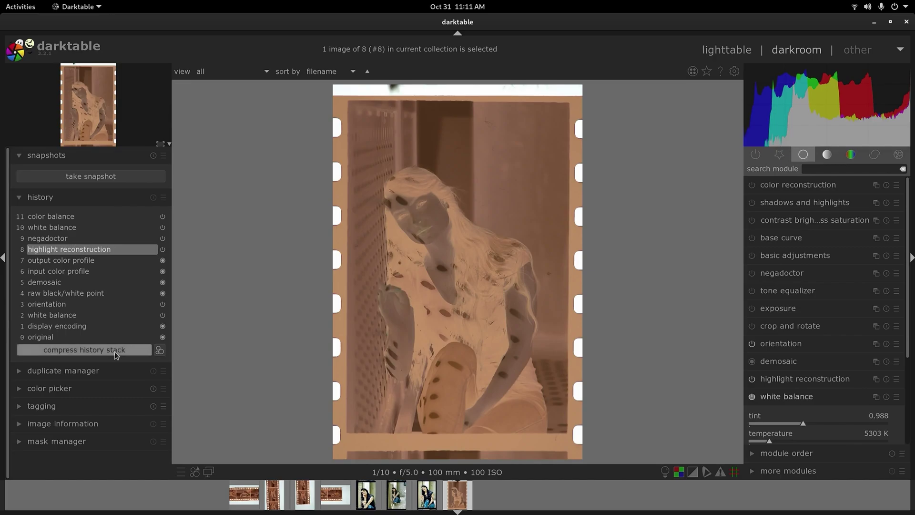
click(116, 352)
Step: Browse the module groups, return to the basic group and collapse white balance
click(803, 154)
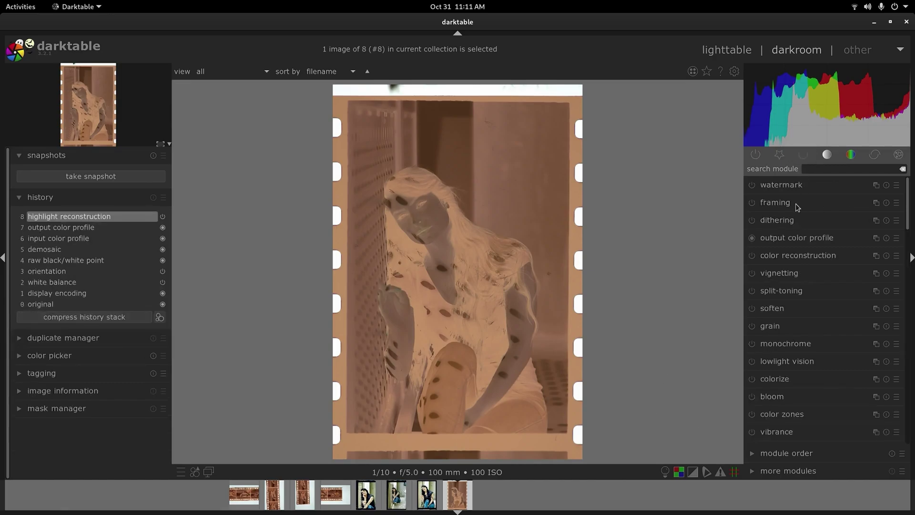
click(818, 472)
scroll(848, 429, down, 15)
scroll(854, 429, down, 5)
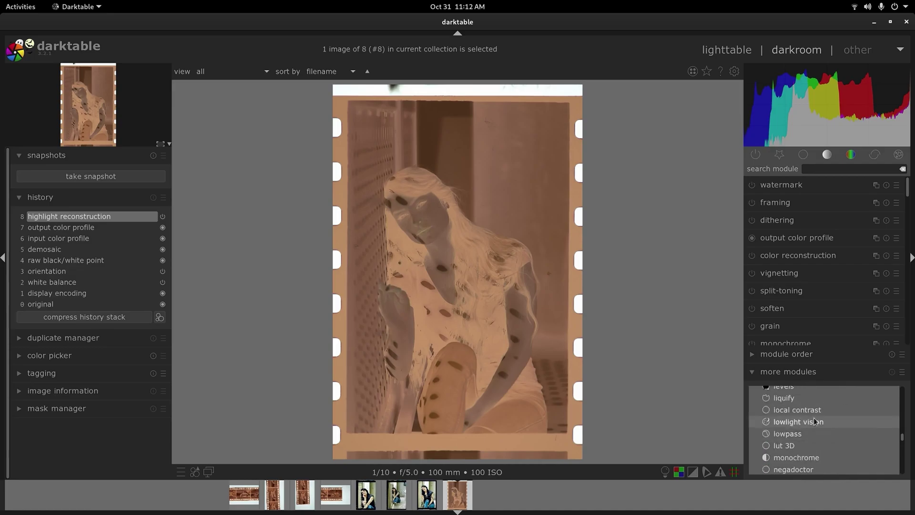
click(787, 372)
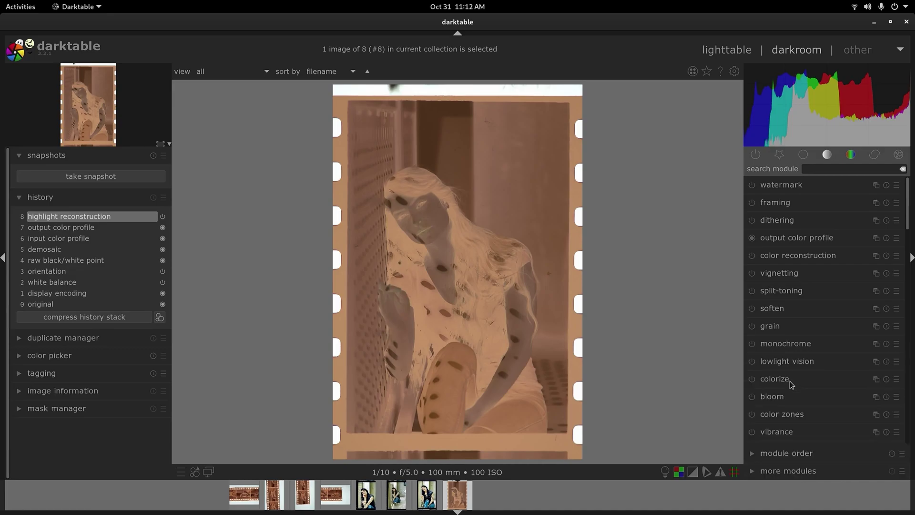
click(804, 155)
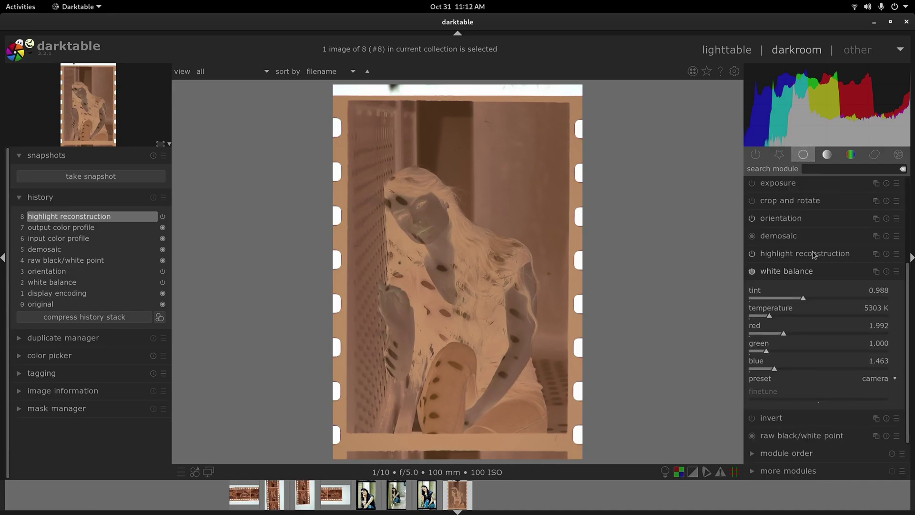
click(785, 272)
Step: Enable negadoctor and sample the film base from the bottom border, giving D min 43.39/28.97/13.62%
click(784, 273)
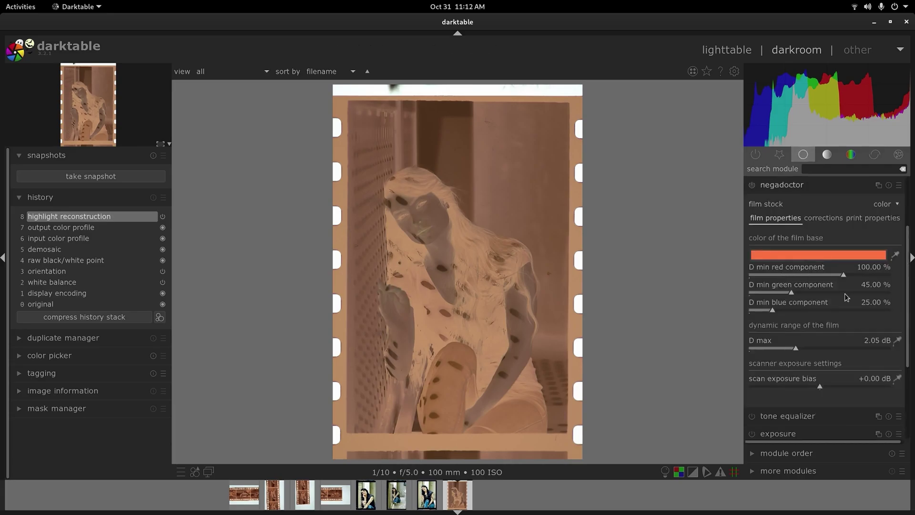
click(751, 185)
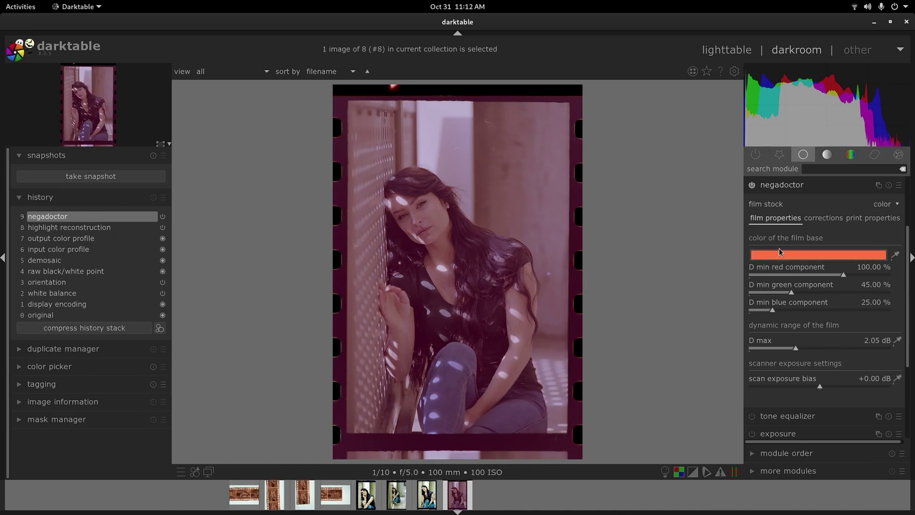
click(896, 256)
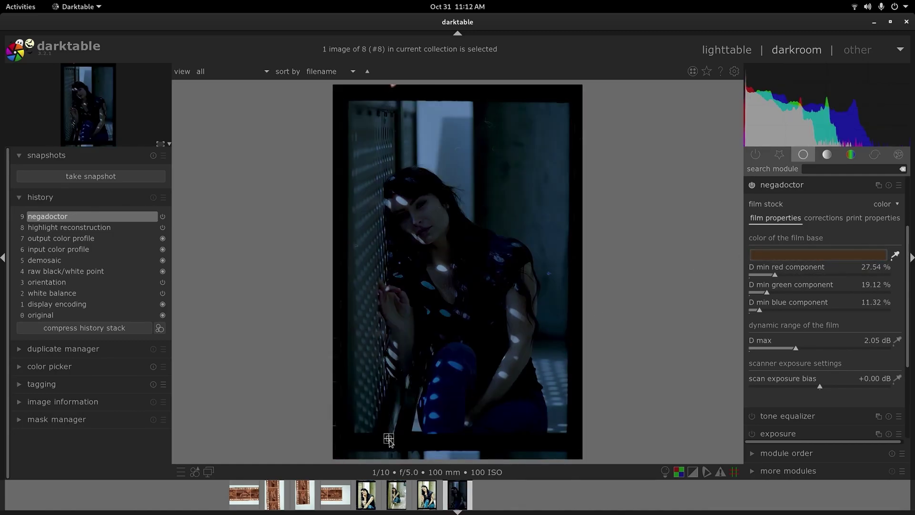
drag(389, 437, 540, 448)
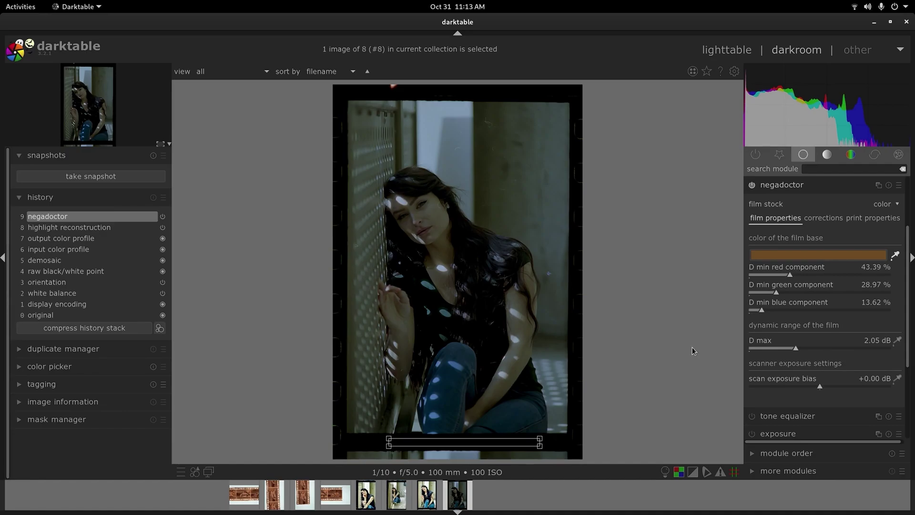
Step: Measure D max 1.23 dB from a bright top patch and fine-tune scan exposure bias to -0.05 dB
click(898, 340)
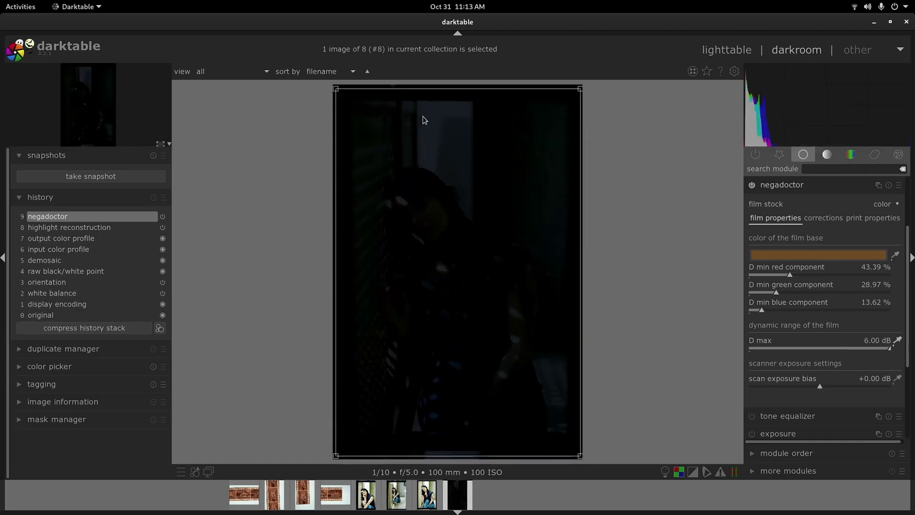
drag(422, 116, 433, 156)
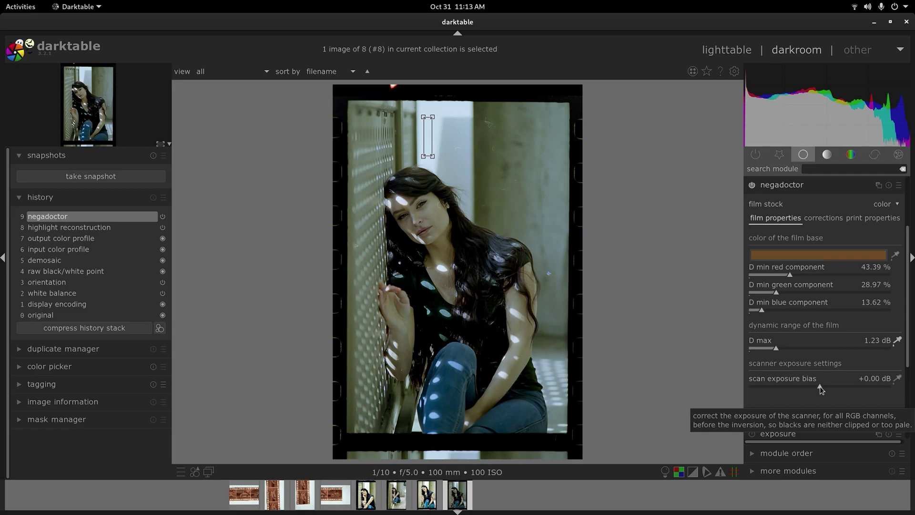
right_click(820, 386)
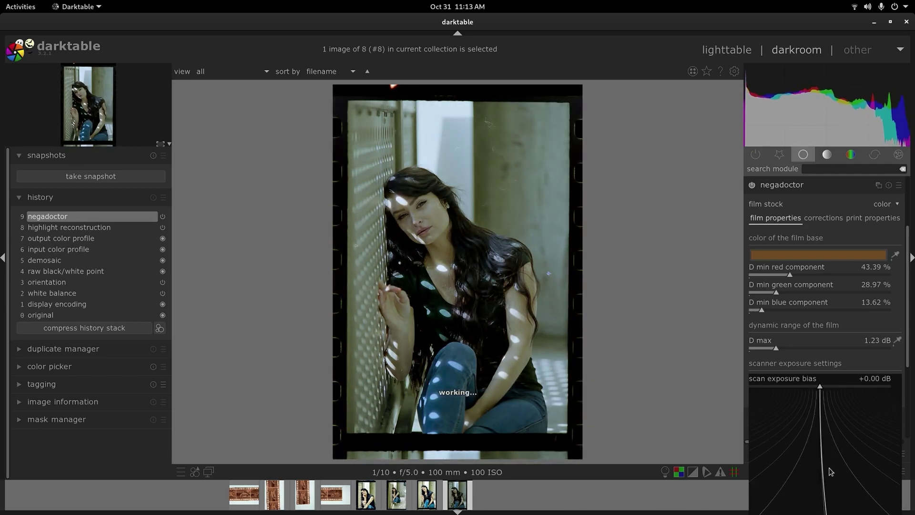
click(793, 471)
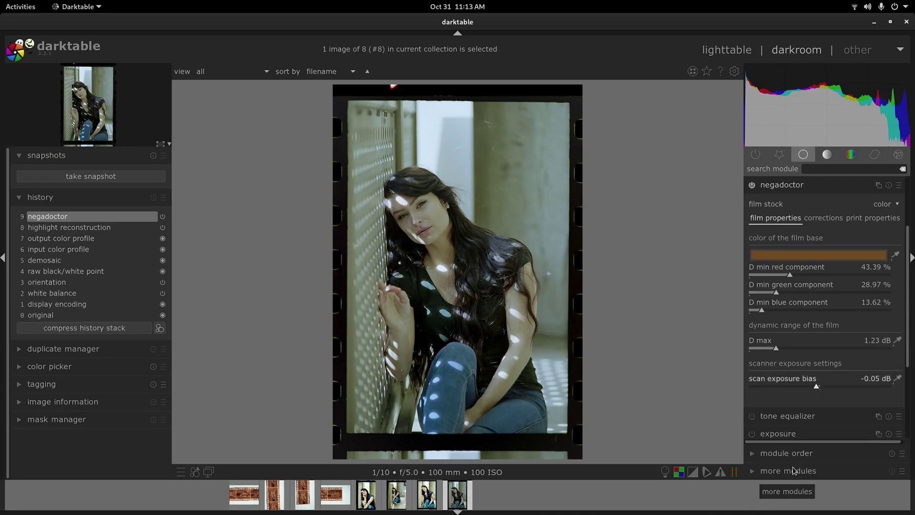
click(824, 218)
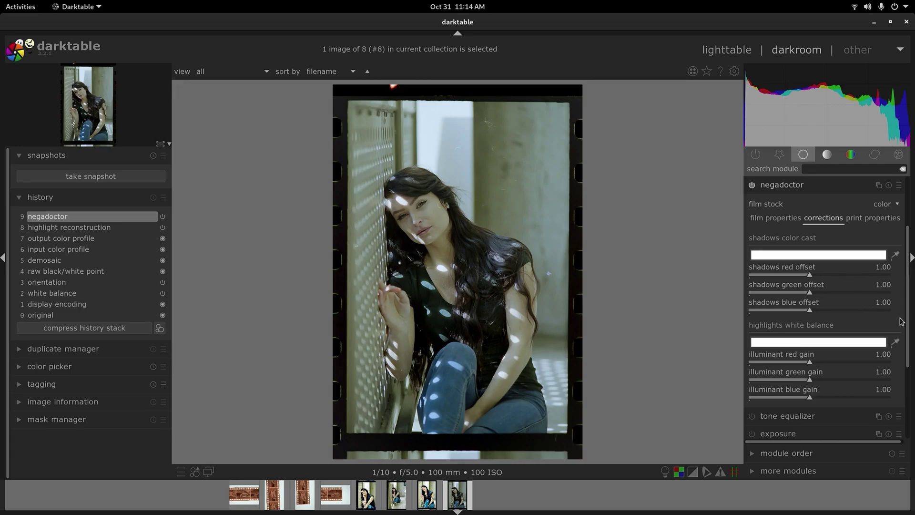
Step: Sample shadow cast from the dark hair and highlight white balance from the bright top background
click(896, 255)
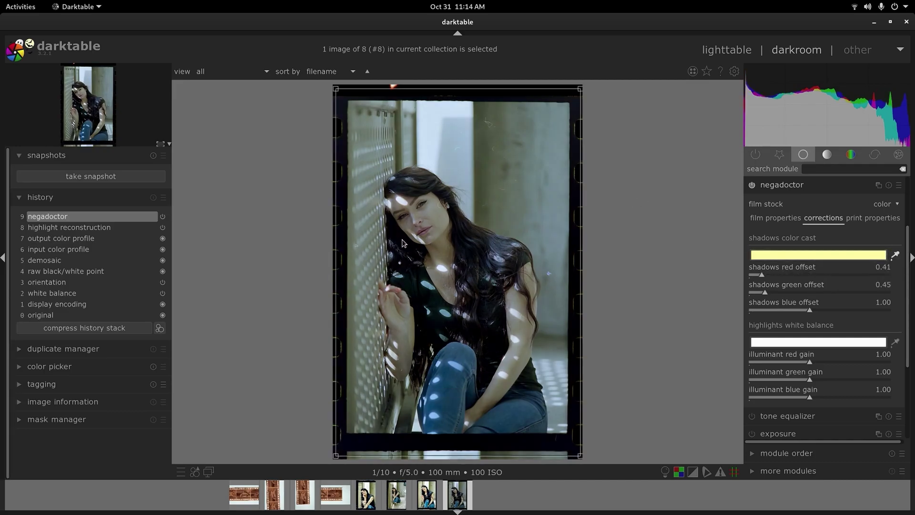
drag(454, 228, 462, 246)
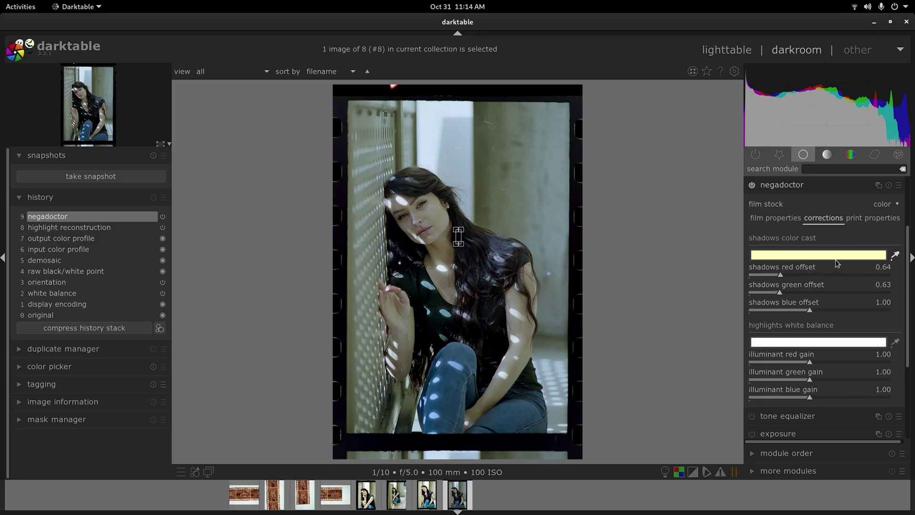
click(895, 342)
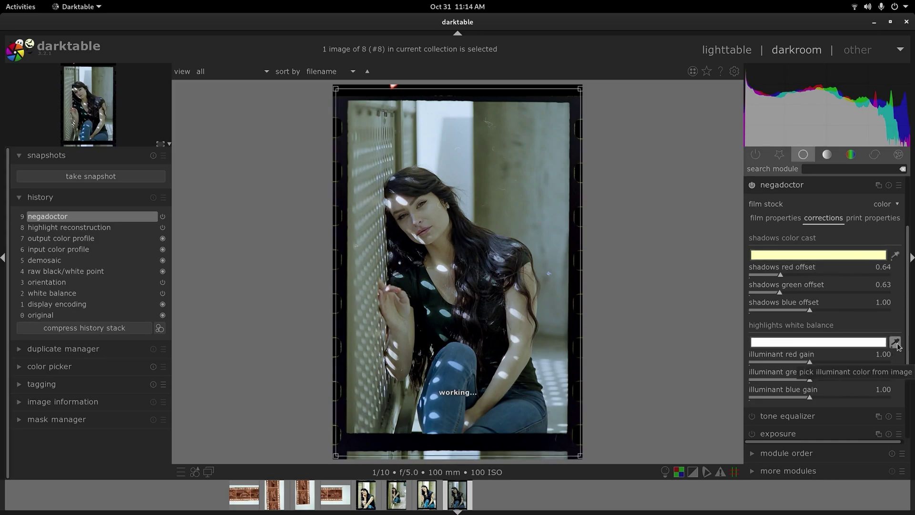
drag(422, 113, 434, 153)
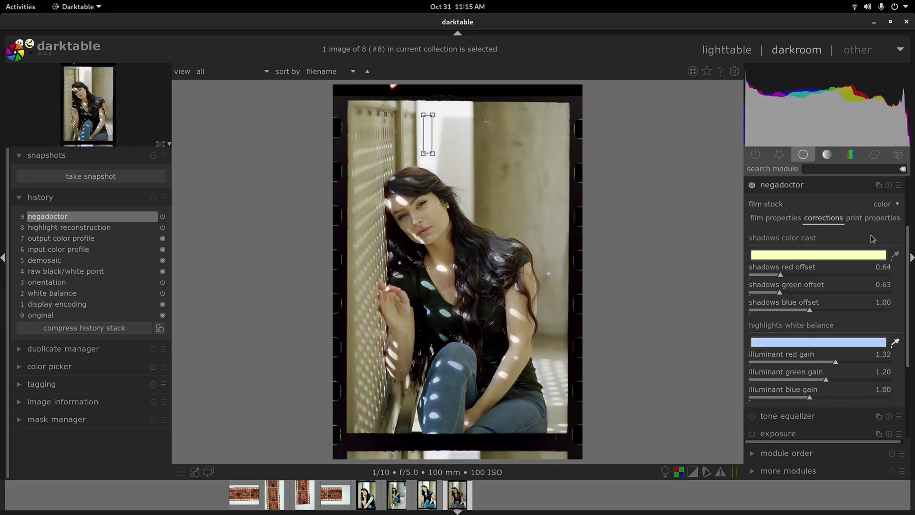
Step: Review negadoctor's print properties, corrections and film properties tabs, then collapse the module
click(867, 221)
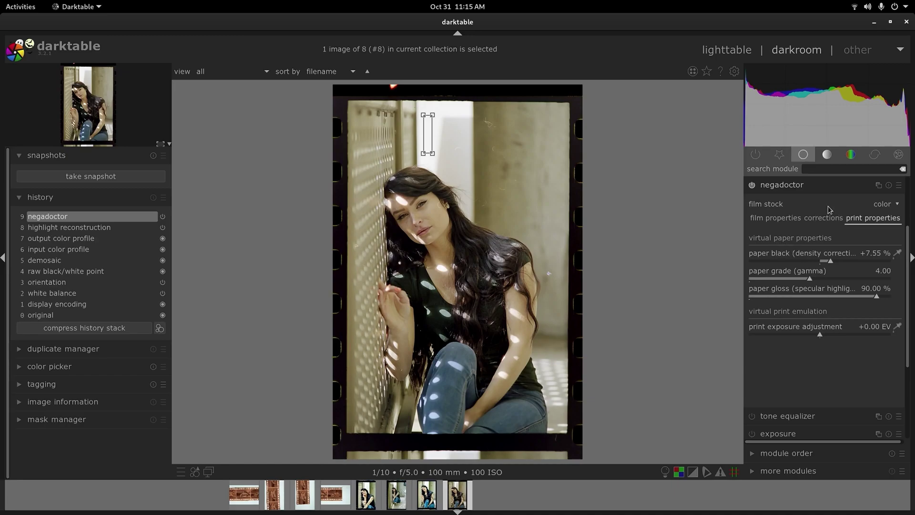
click(820, 223)
click(770, 221)
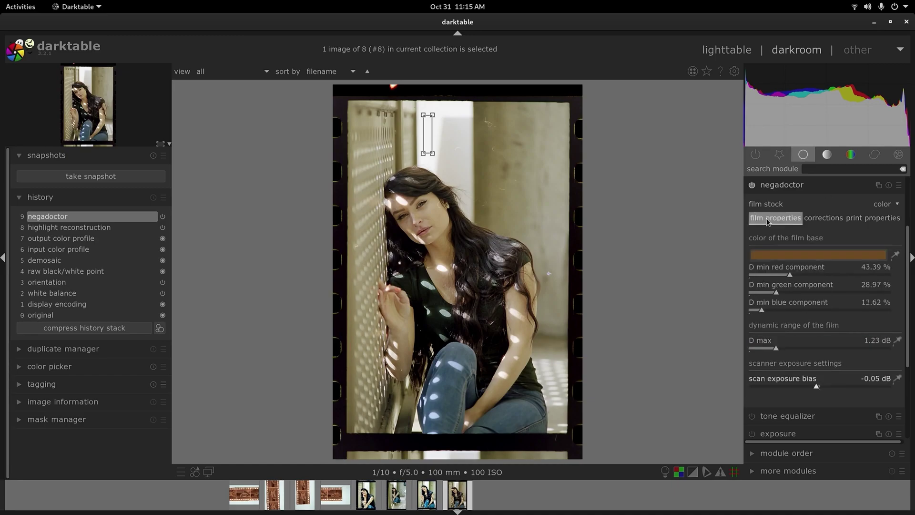
click(813, 185)
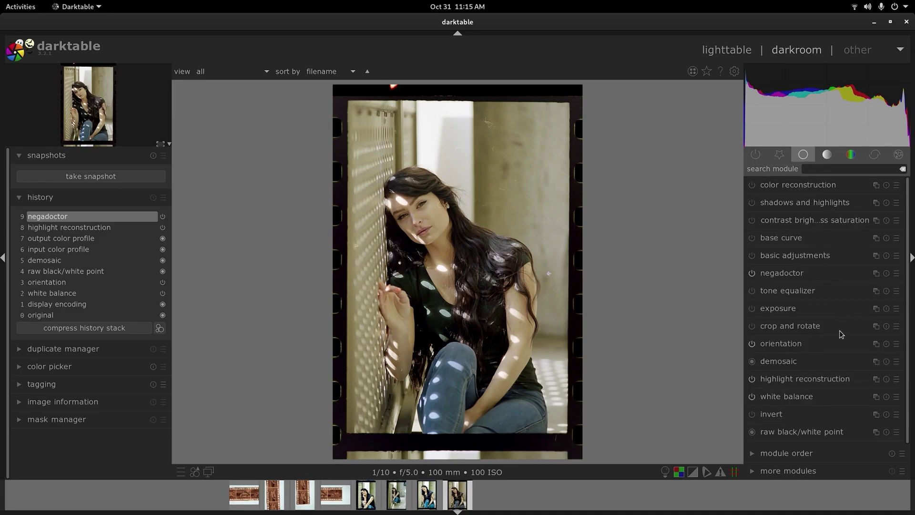
Step: Fine-adjust the white balance temperature slider to 11307 K
click(813, 396)
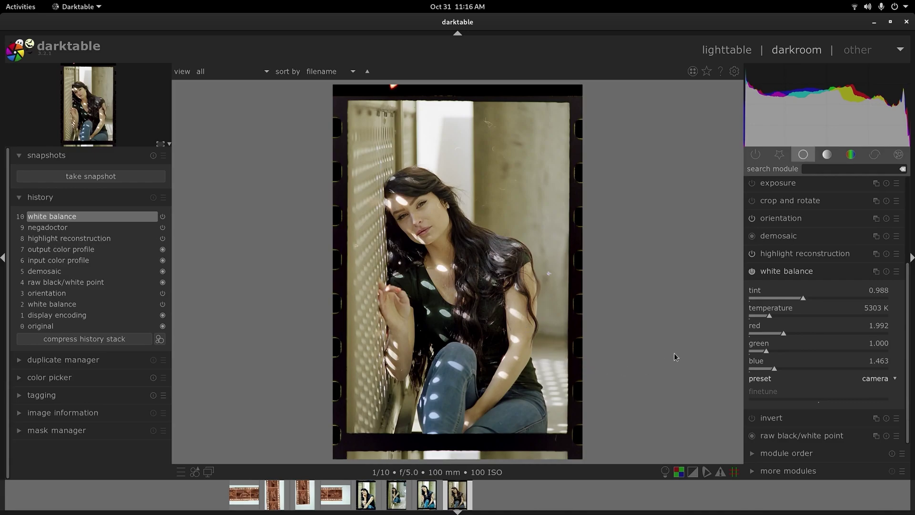
right_click(871, 313)
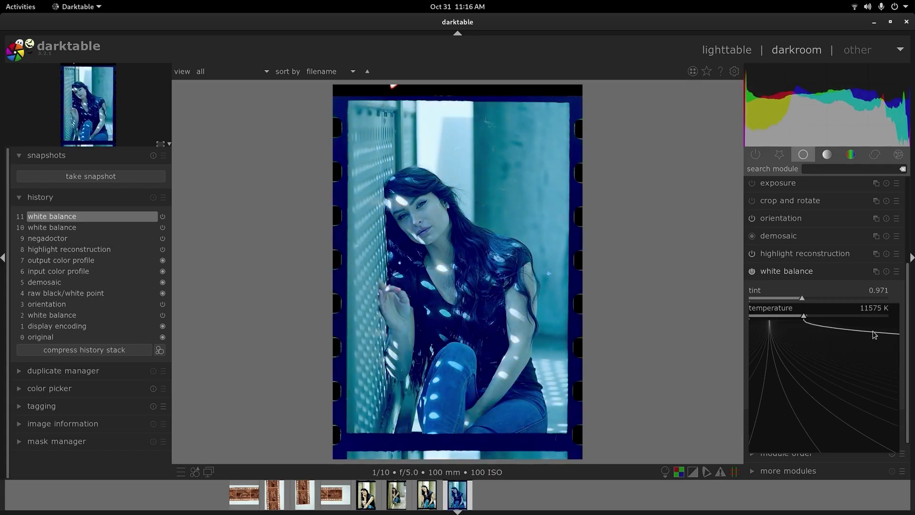
click(874, 335)
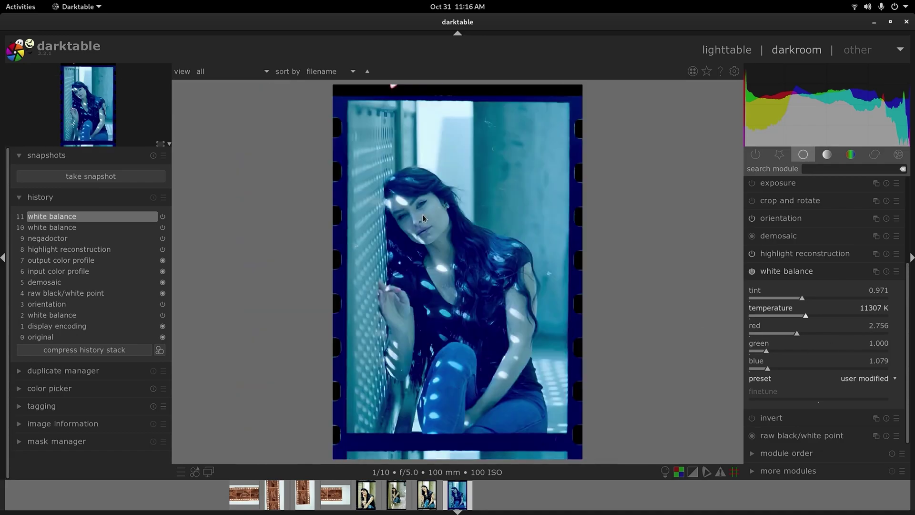
Step: Zoom to 100% on the woman's face, nudge the tint slider, then return to the full view
middle_click(422, 214)
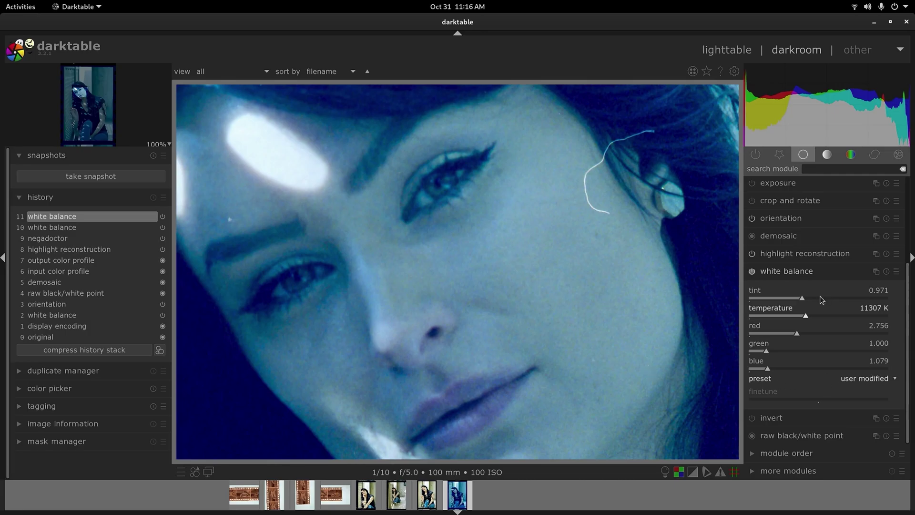
scroll(822, 297, up, 1)
key(alt+3)
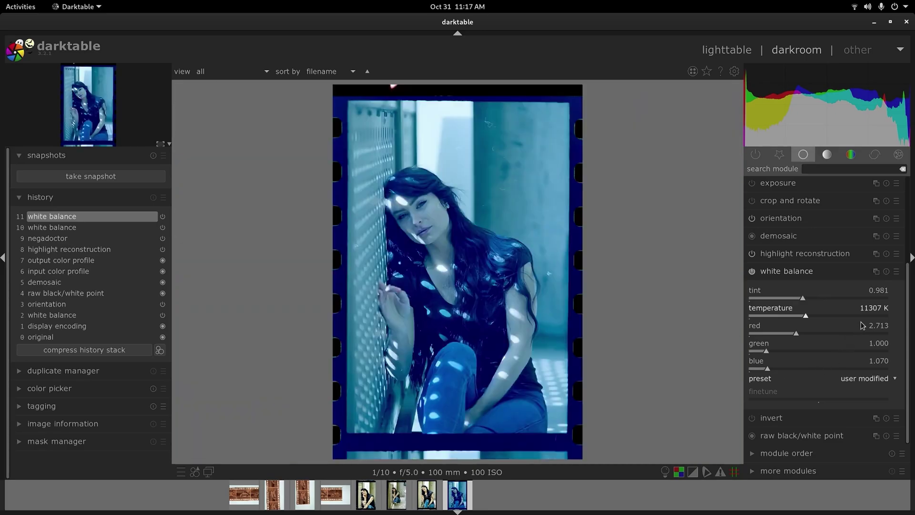
Step: Set the temperature to 6325 K, lower it to about 5825 K, and collapse white balance
right_click(874, 314)
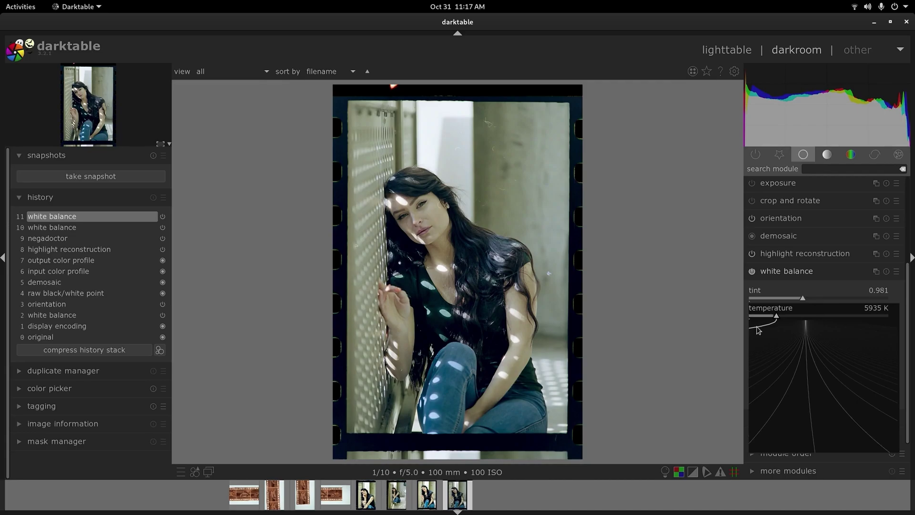
click(759, 329)
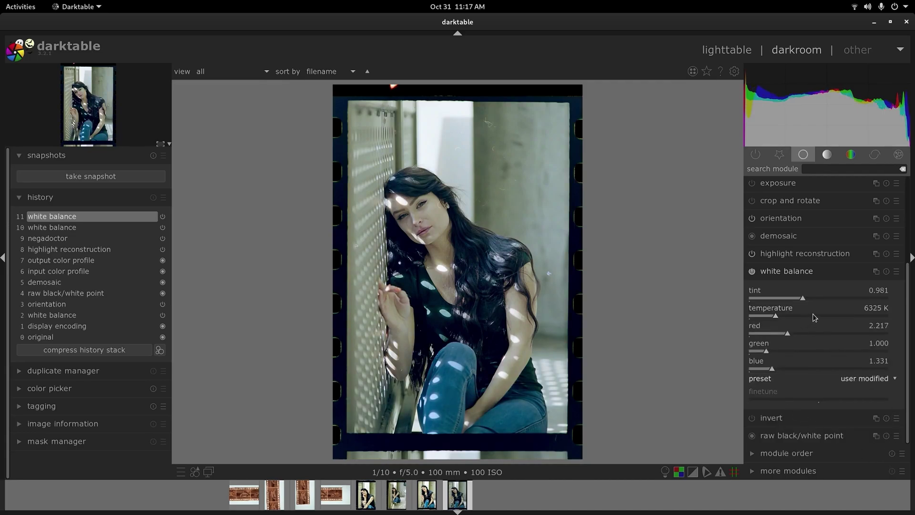
scroll(815, 317, down, 3)
scroll(815, 315, down, 3)
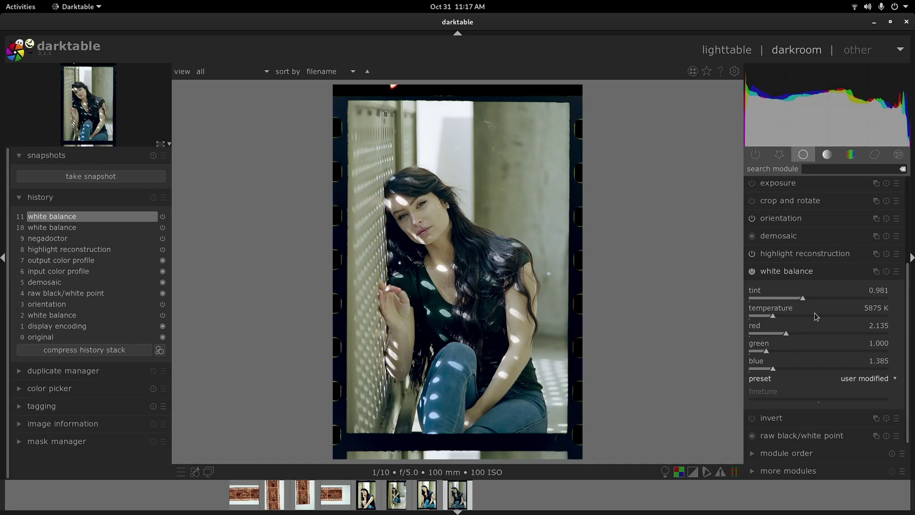
scroll(814, 313, down, 1)
scroll(820, 318, down, 1)
scroll(823, 319, down, 1)
click(824, 273)
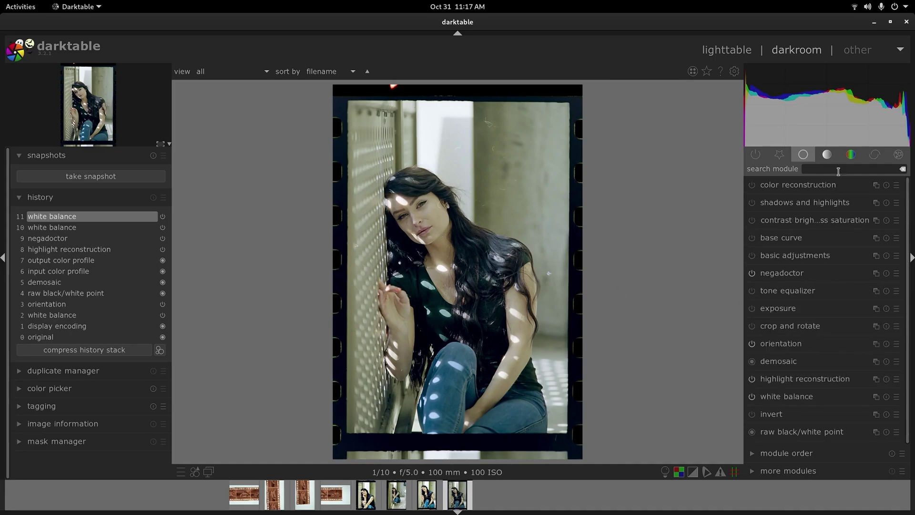
Step: Try tone curve contrast presets including 'contrast - high (linear)', then bring up 07550024.TIF for comparison
click(827, 154)
click(824, 272)
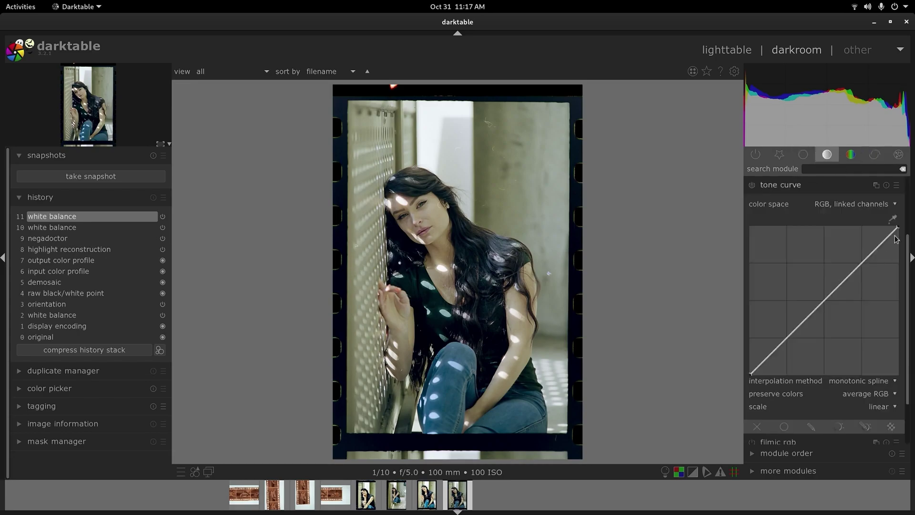
click(897, 185)
click(879, 242)
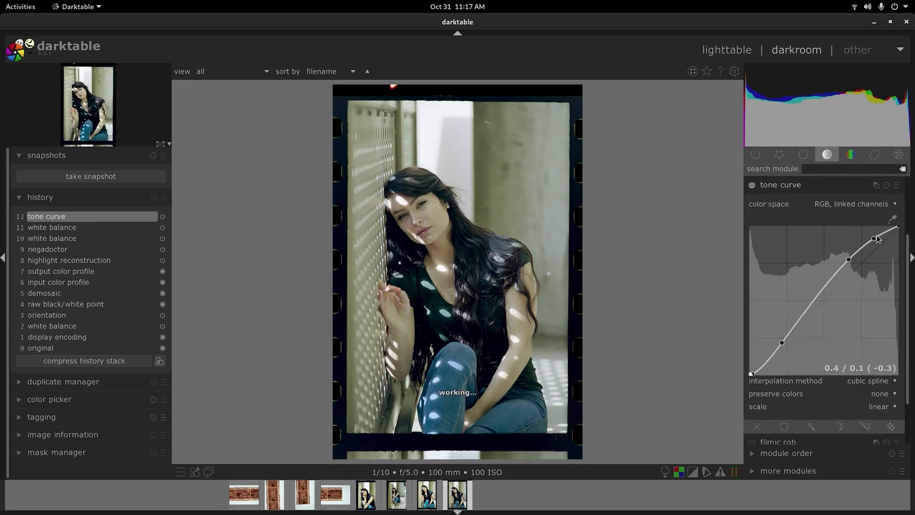
click(897, 185)
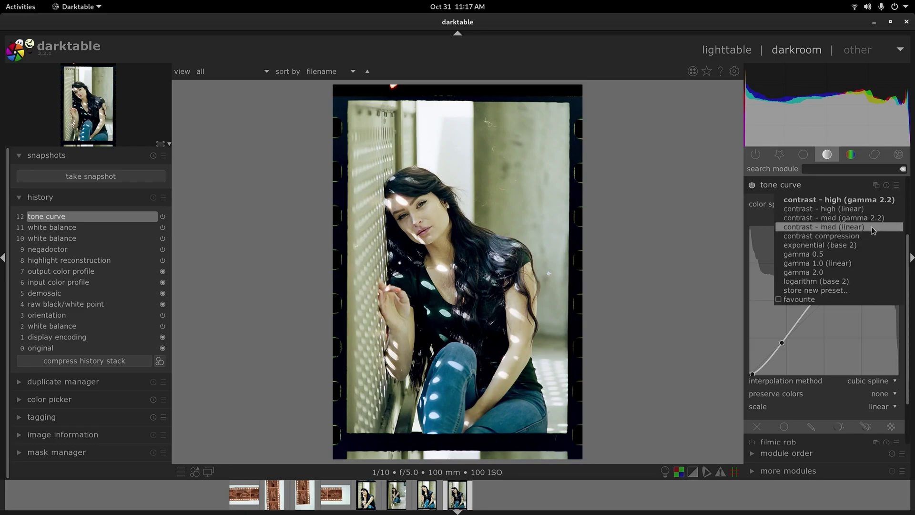
click(889, 208)
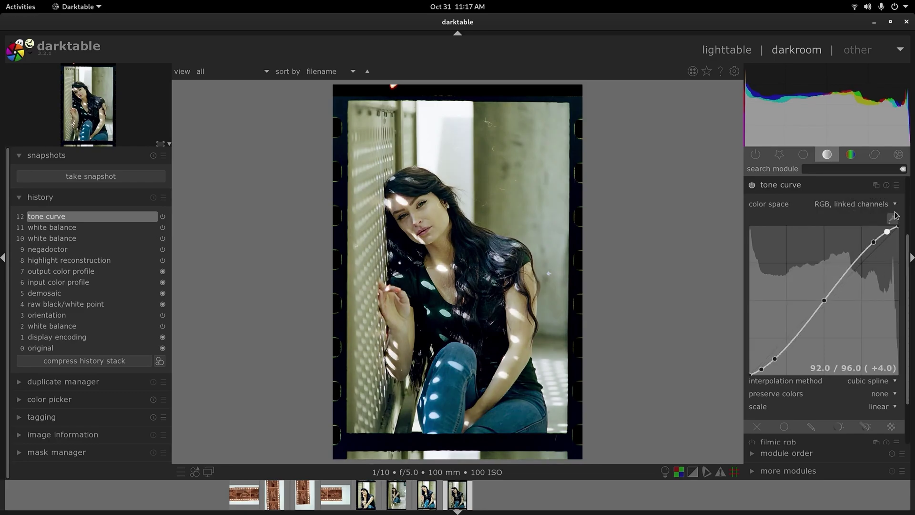
click(897, 185)
click(868, 267)
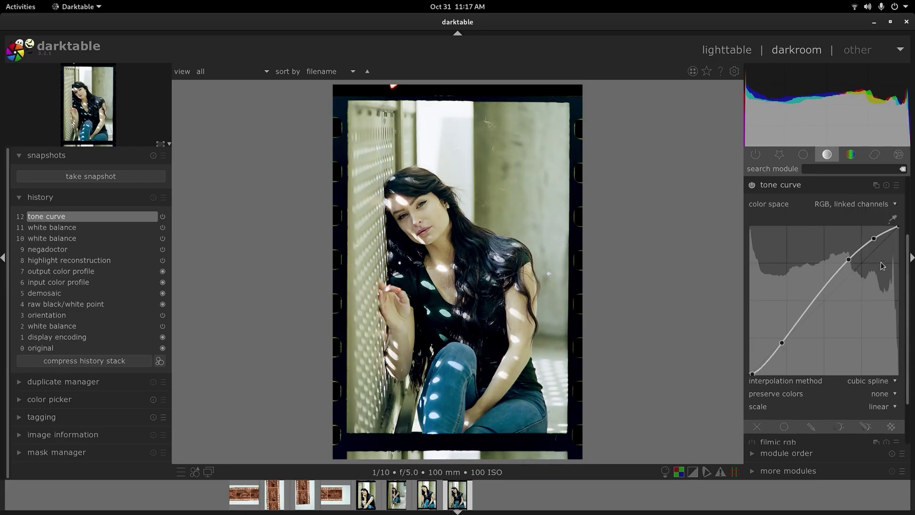
key(alt+Tab)
Step: Compare the 07550024.TIF reference beside darktable's edited photo, then close the reference
drag(894, 51, 752, 38)
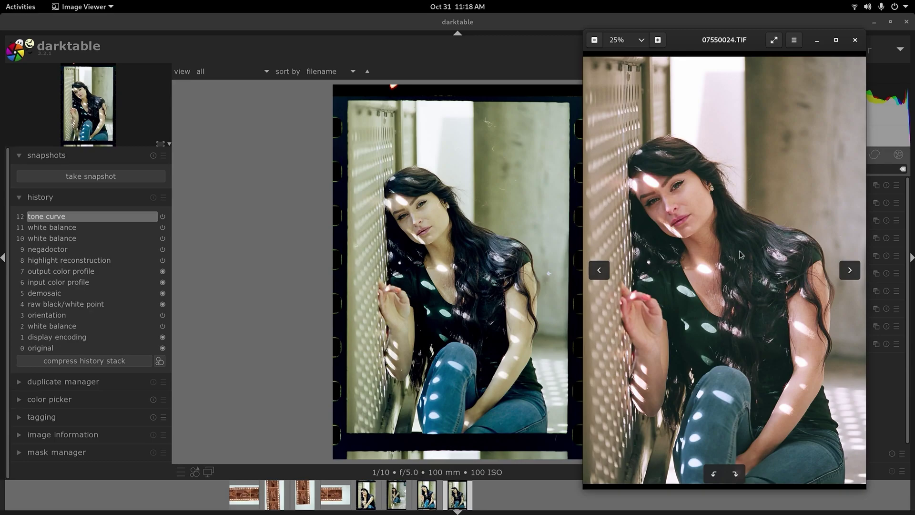
click(855, 40)
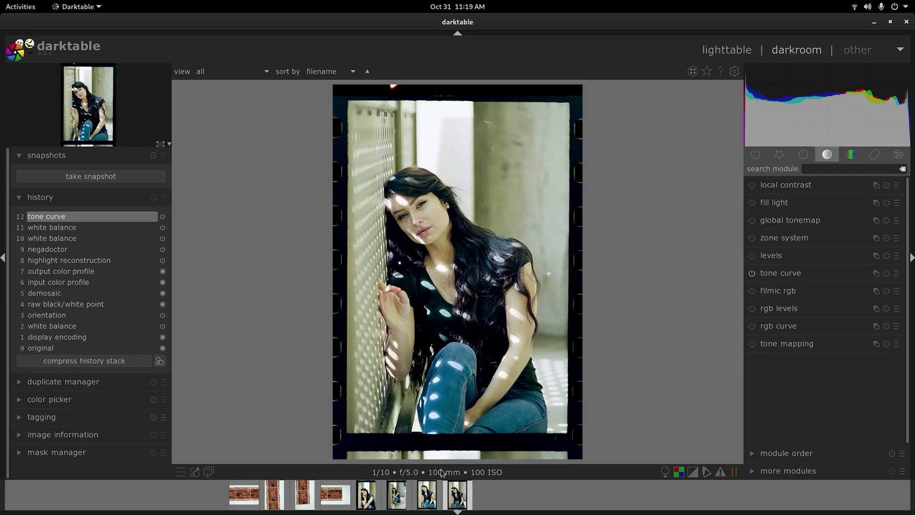
Step: Open image 8 from the lighttable, step through the filmstrip to image 6, and check detail at 1:1 and 2:1
key(l)
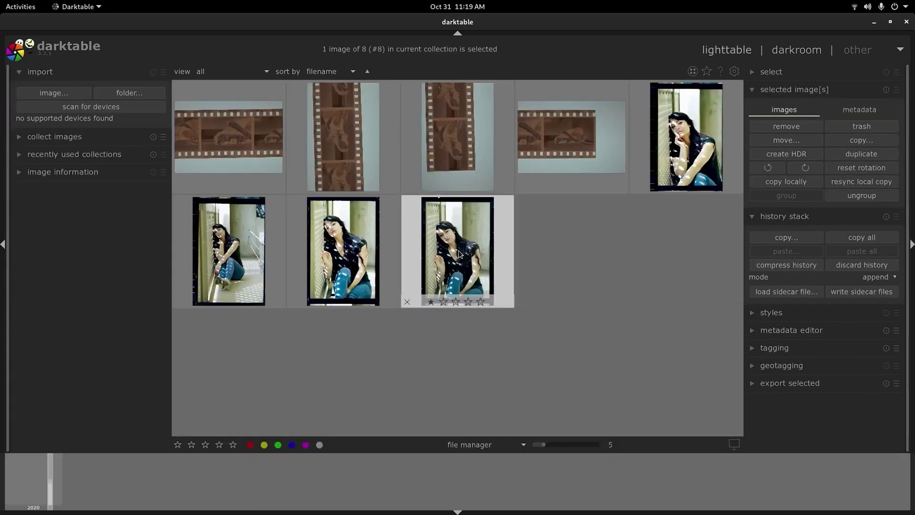
double_click(459, 253)
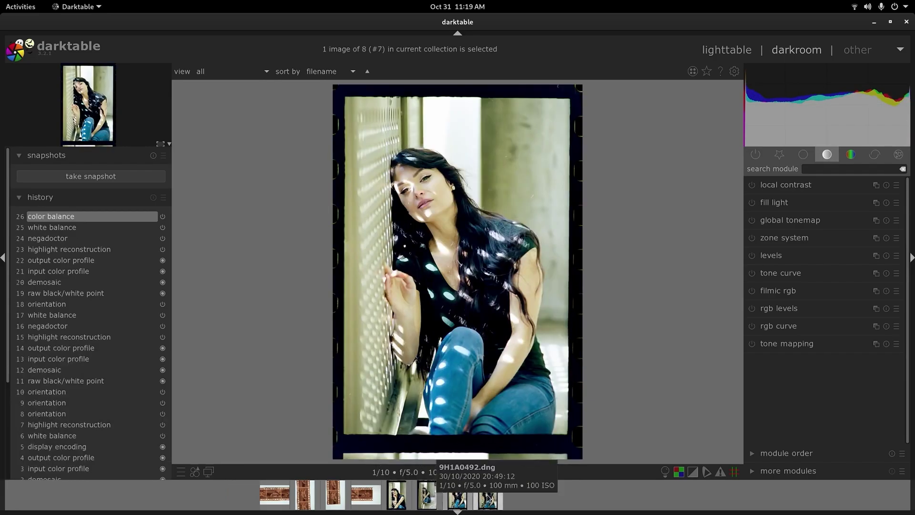
click(426, 494)
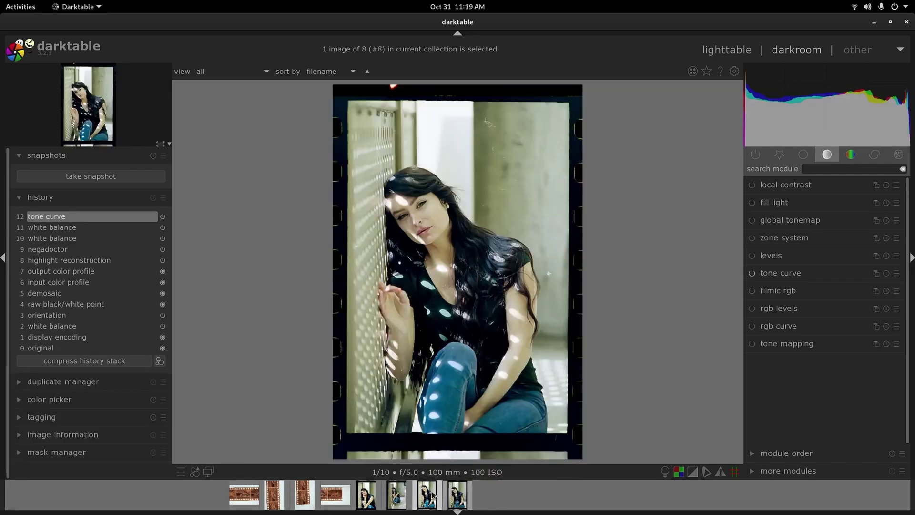
click(436, 498)
click(440, 500)
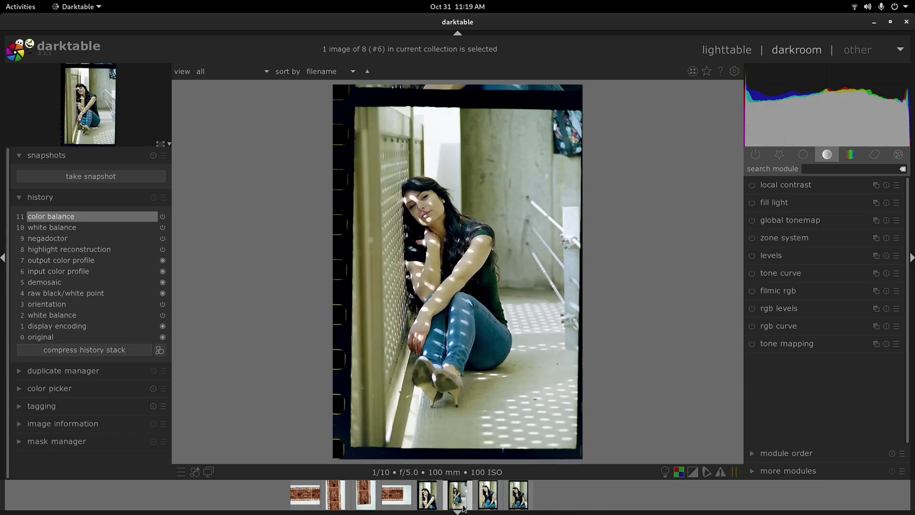
click(429, 498)
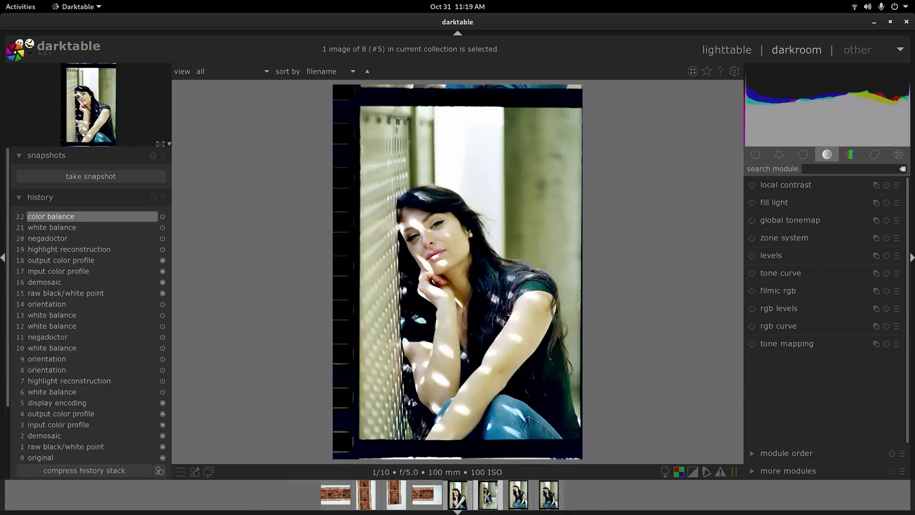
key(space)
middle_click(482, 265)
middle_click(482, 265)
middle_click(482, 265)
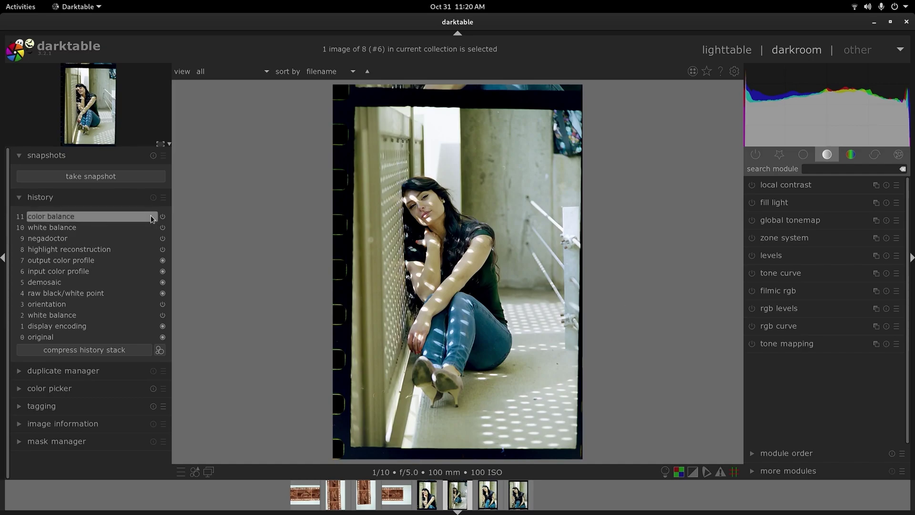
click(95, 227)
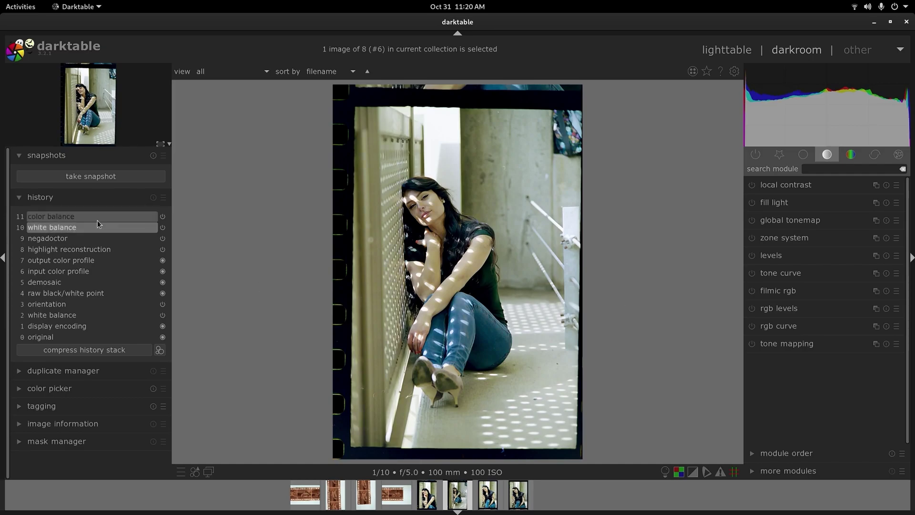
click(97, 217)
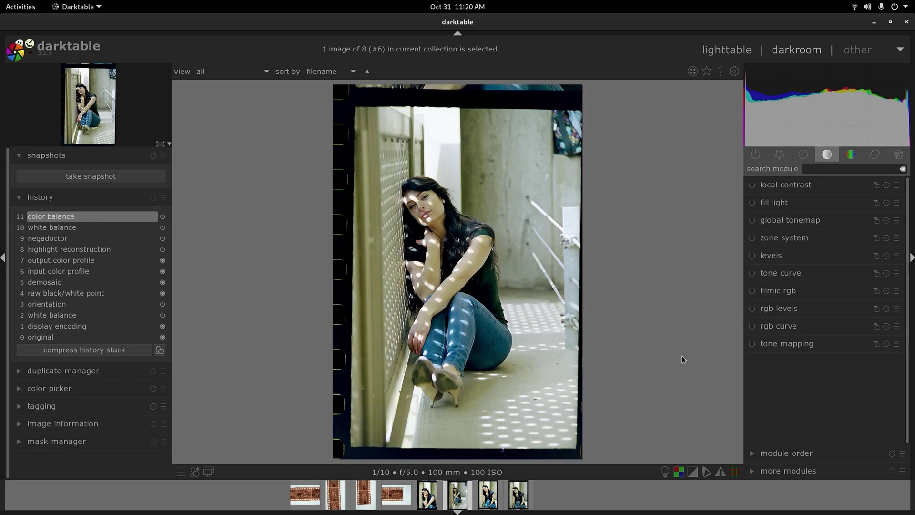